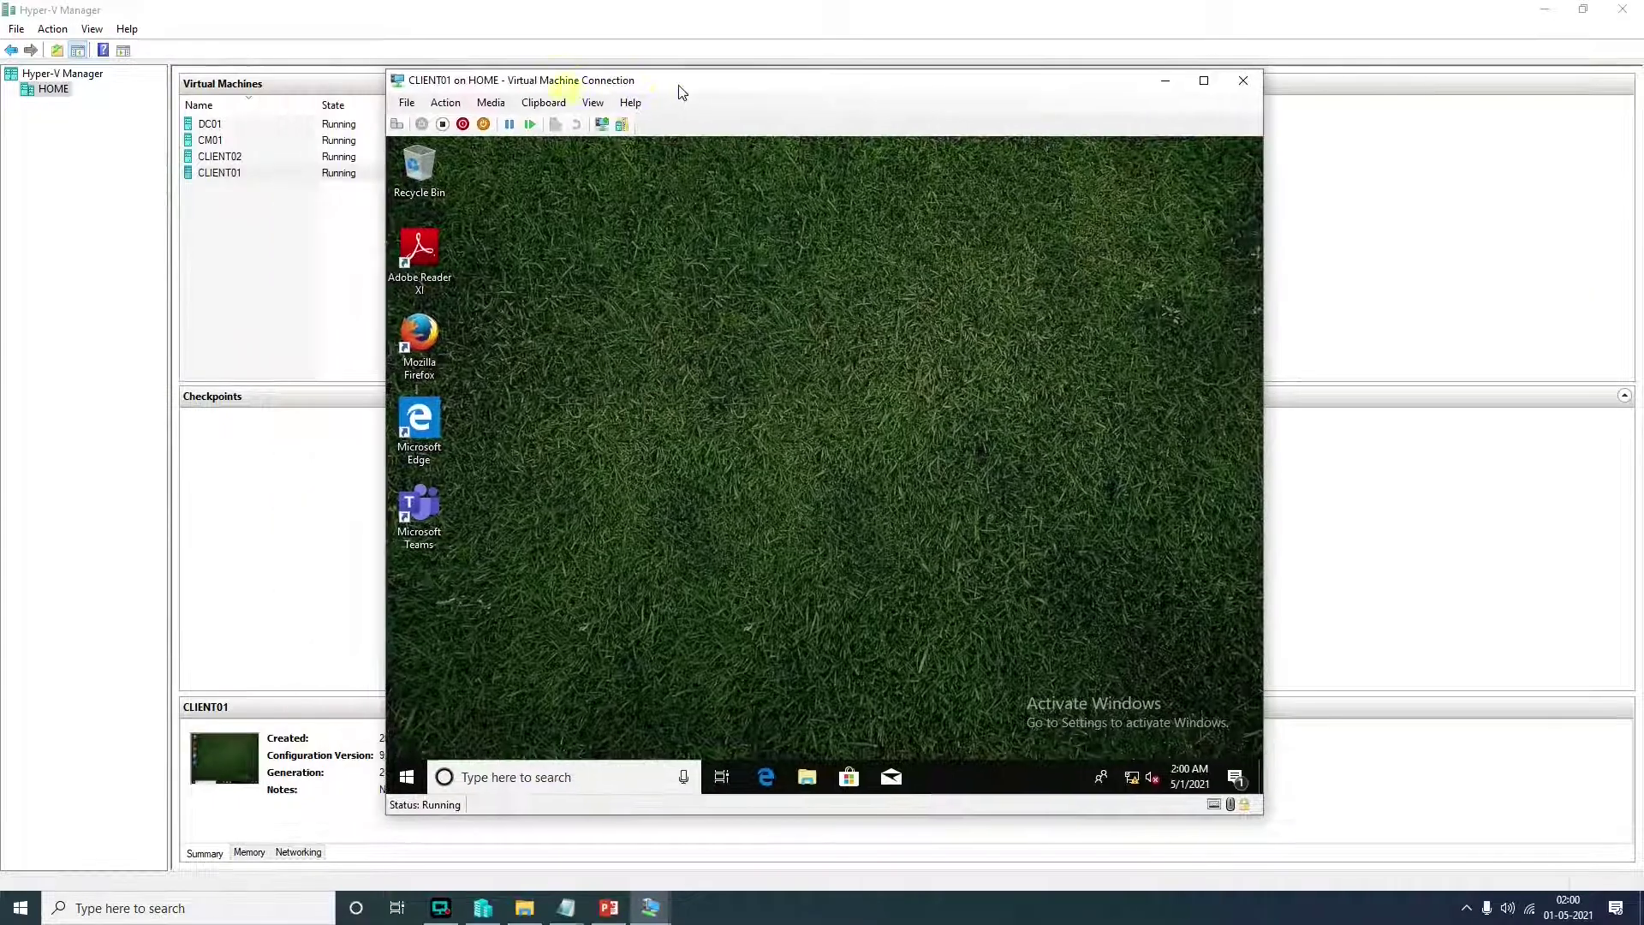
- Open Software Center in CLIENT01 and show the details of the Windows_10_1909_x64_Upgrade_SCCM_OS_Customize operating system deployment
left_click(416, 780)
left_click(694, 308)
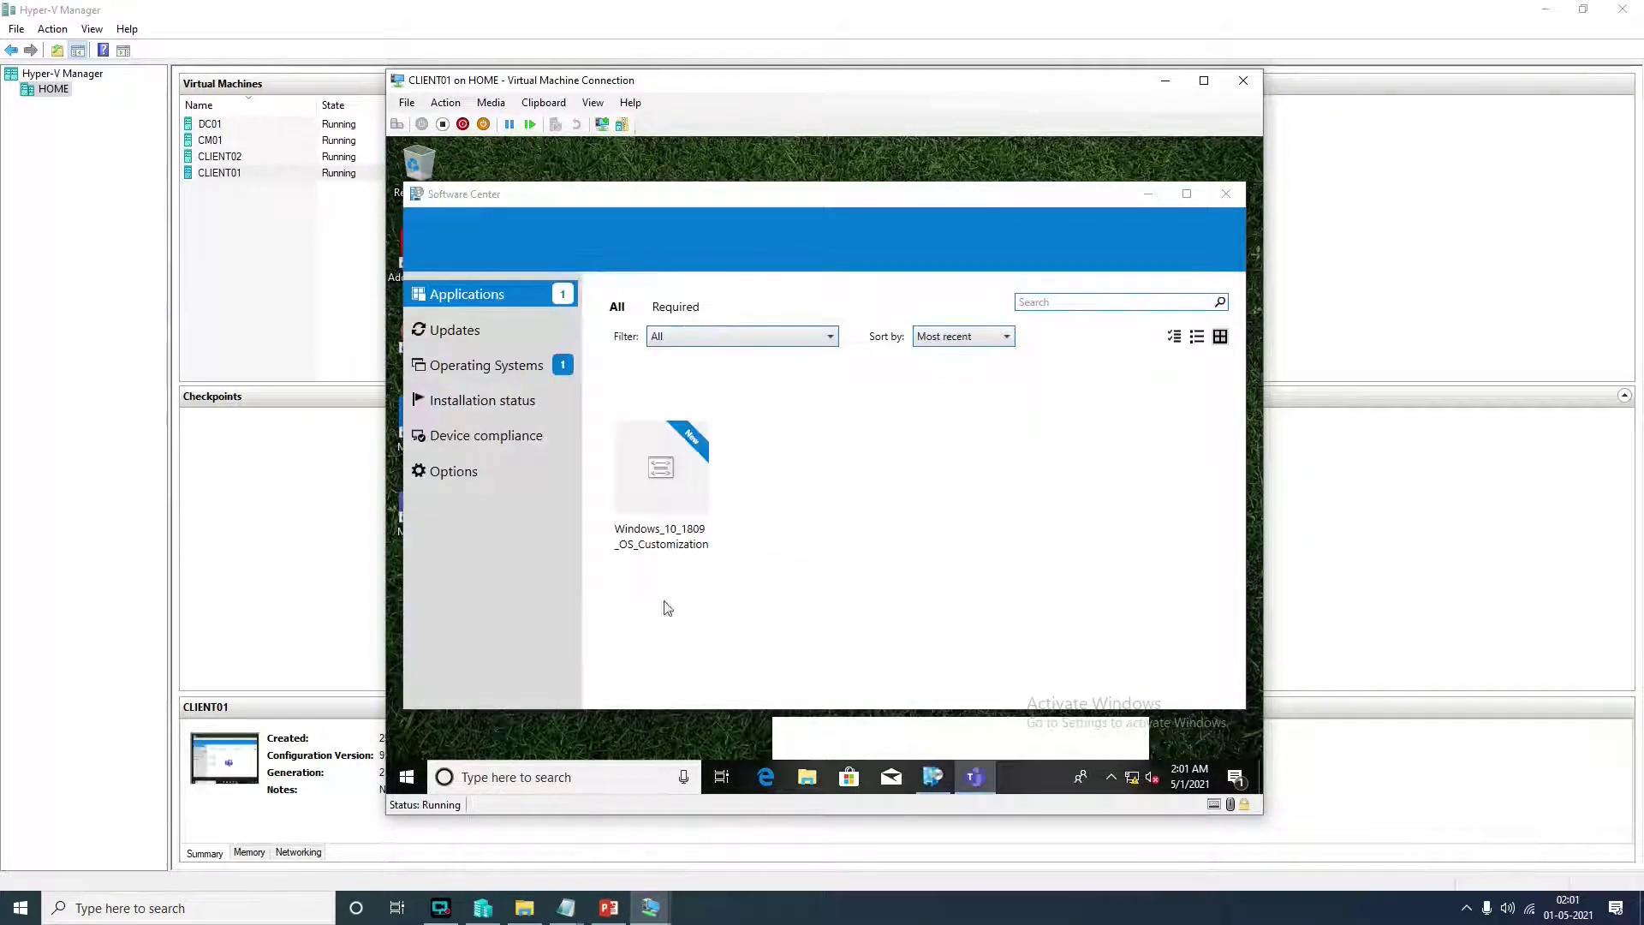
left_click(512, 365)
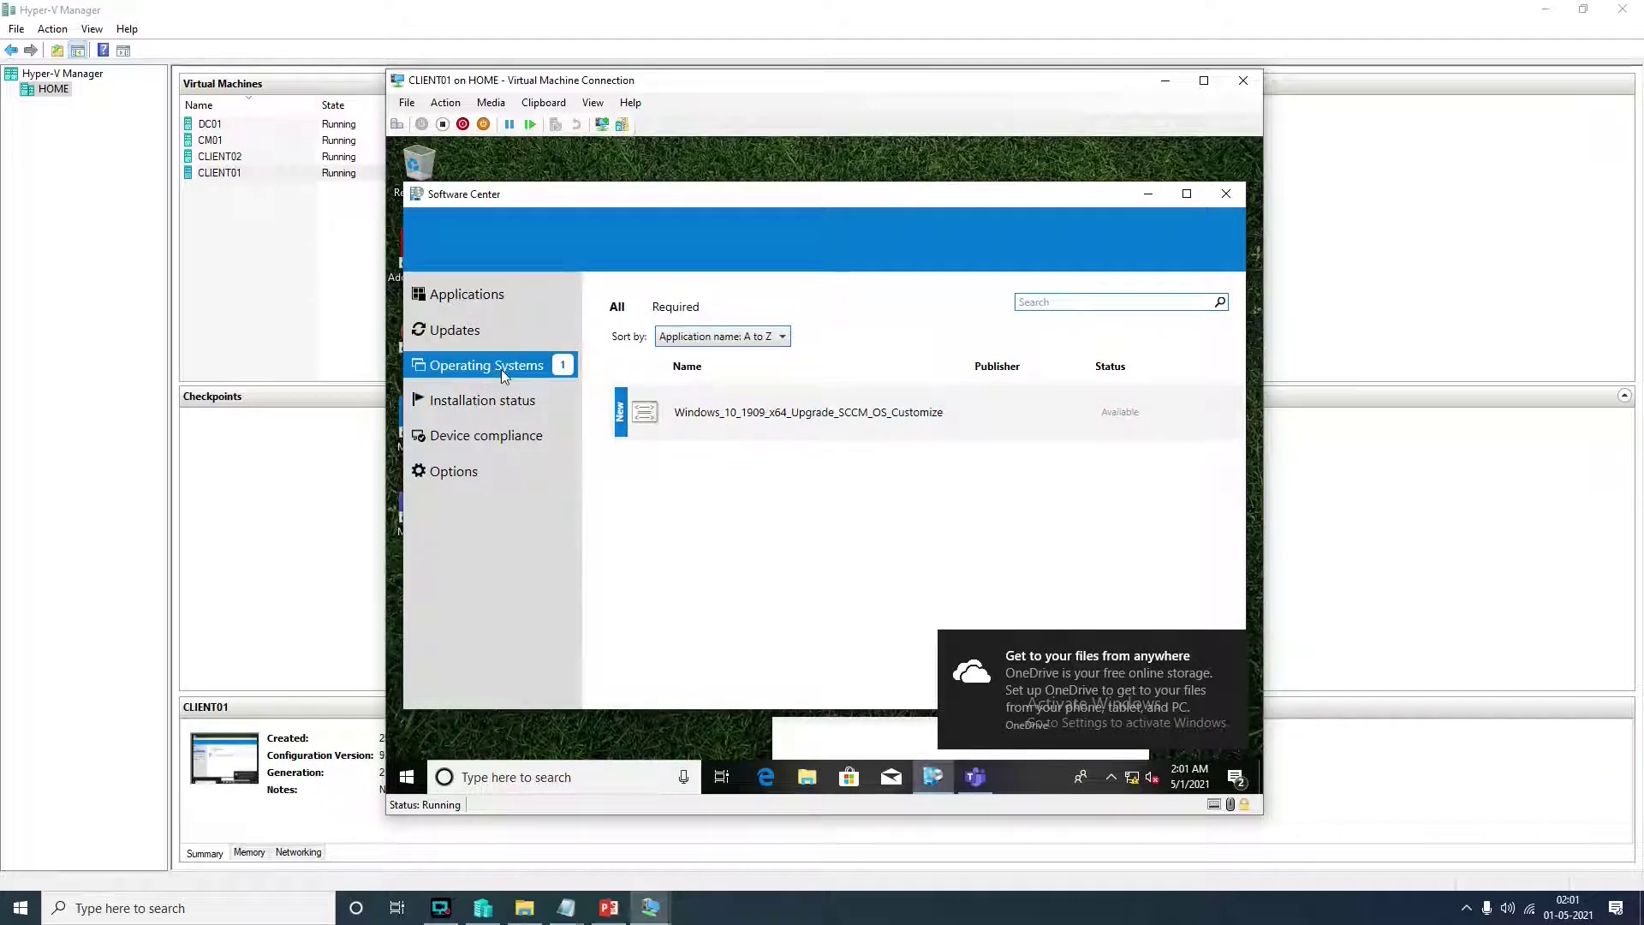
left_click(456, 294)
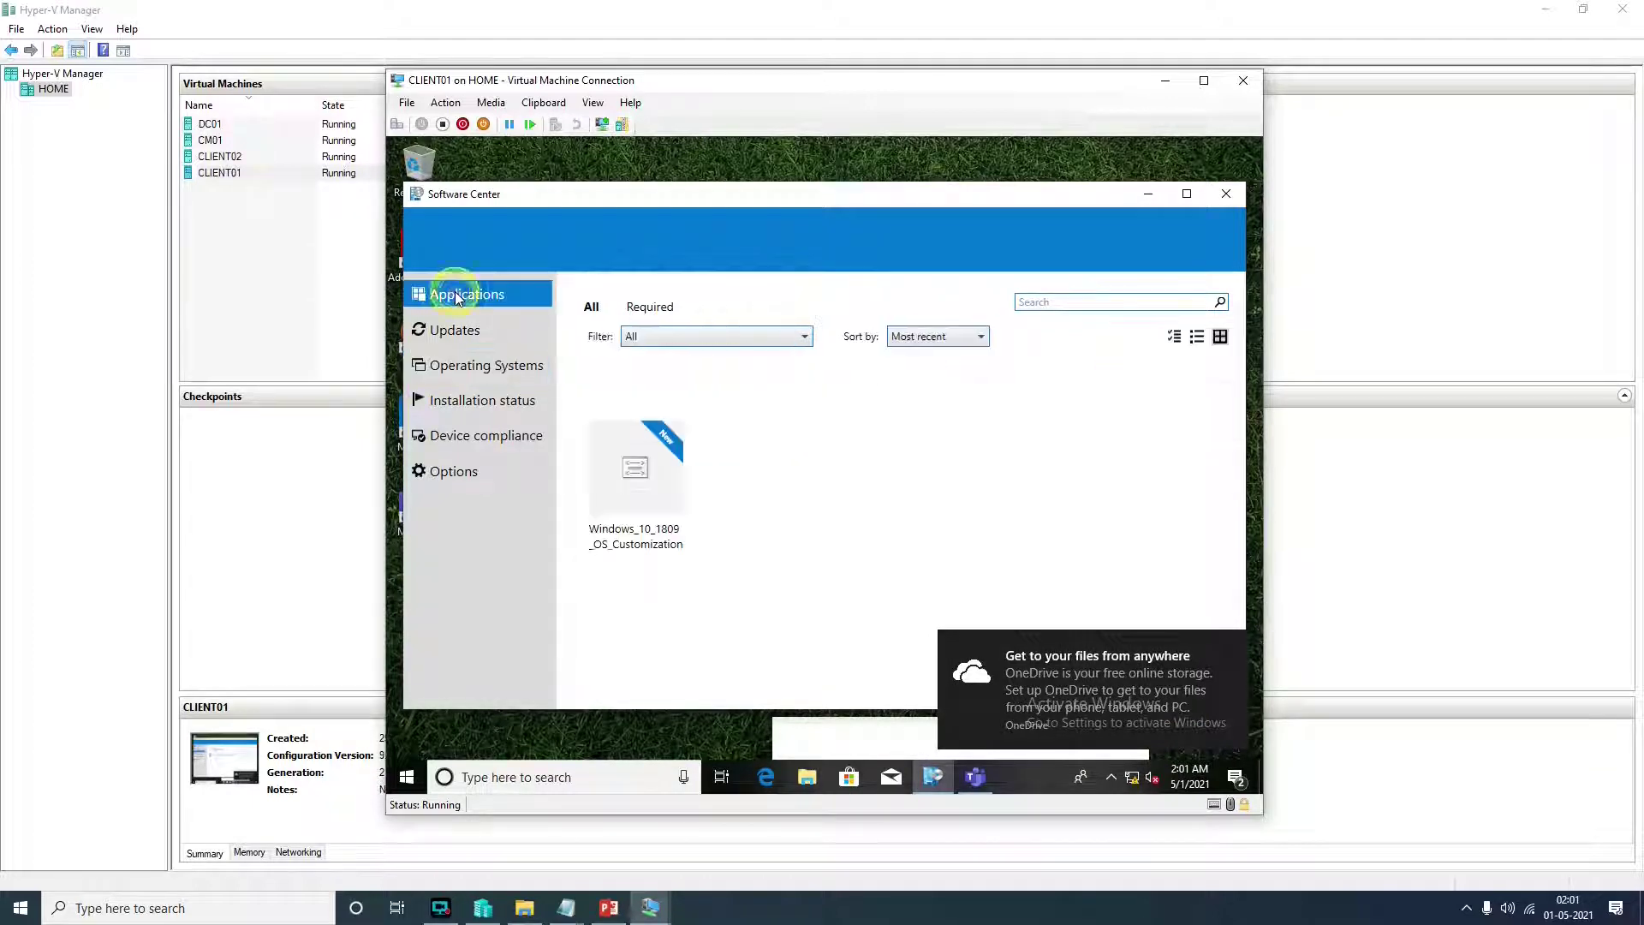
left_click(478, 363)
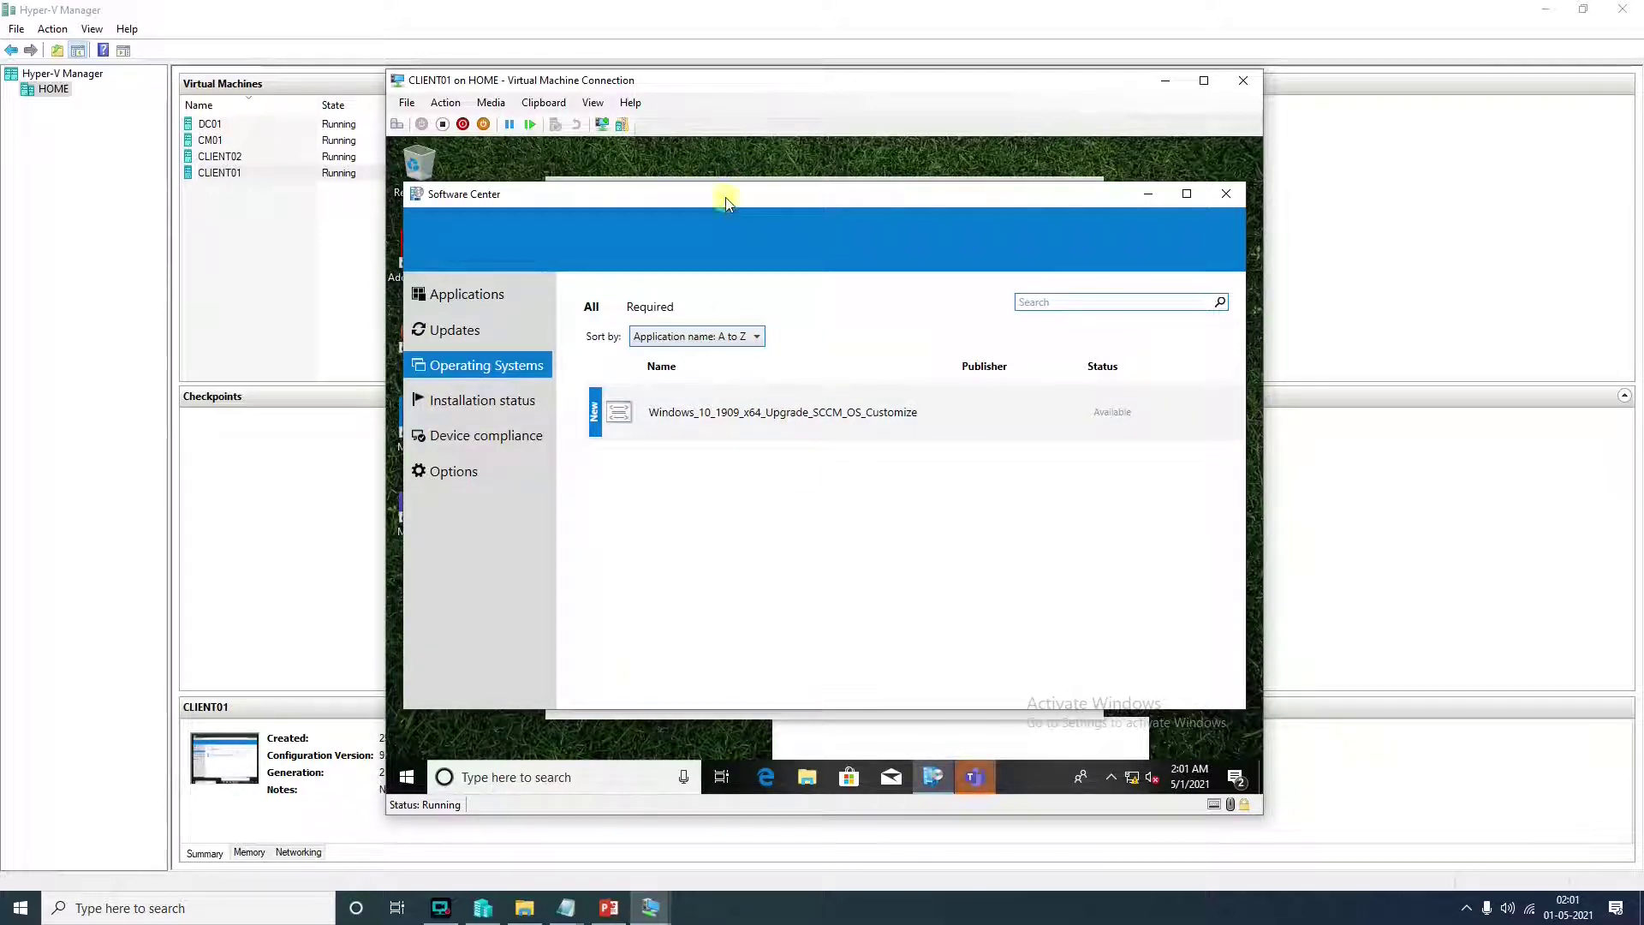
left_click_drag(726, 197, 723, 179)
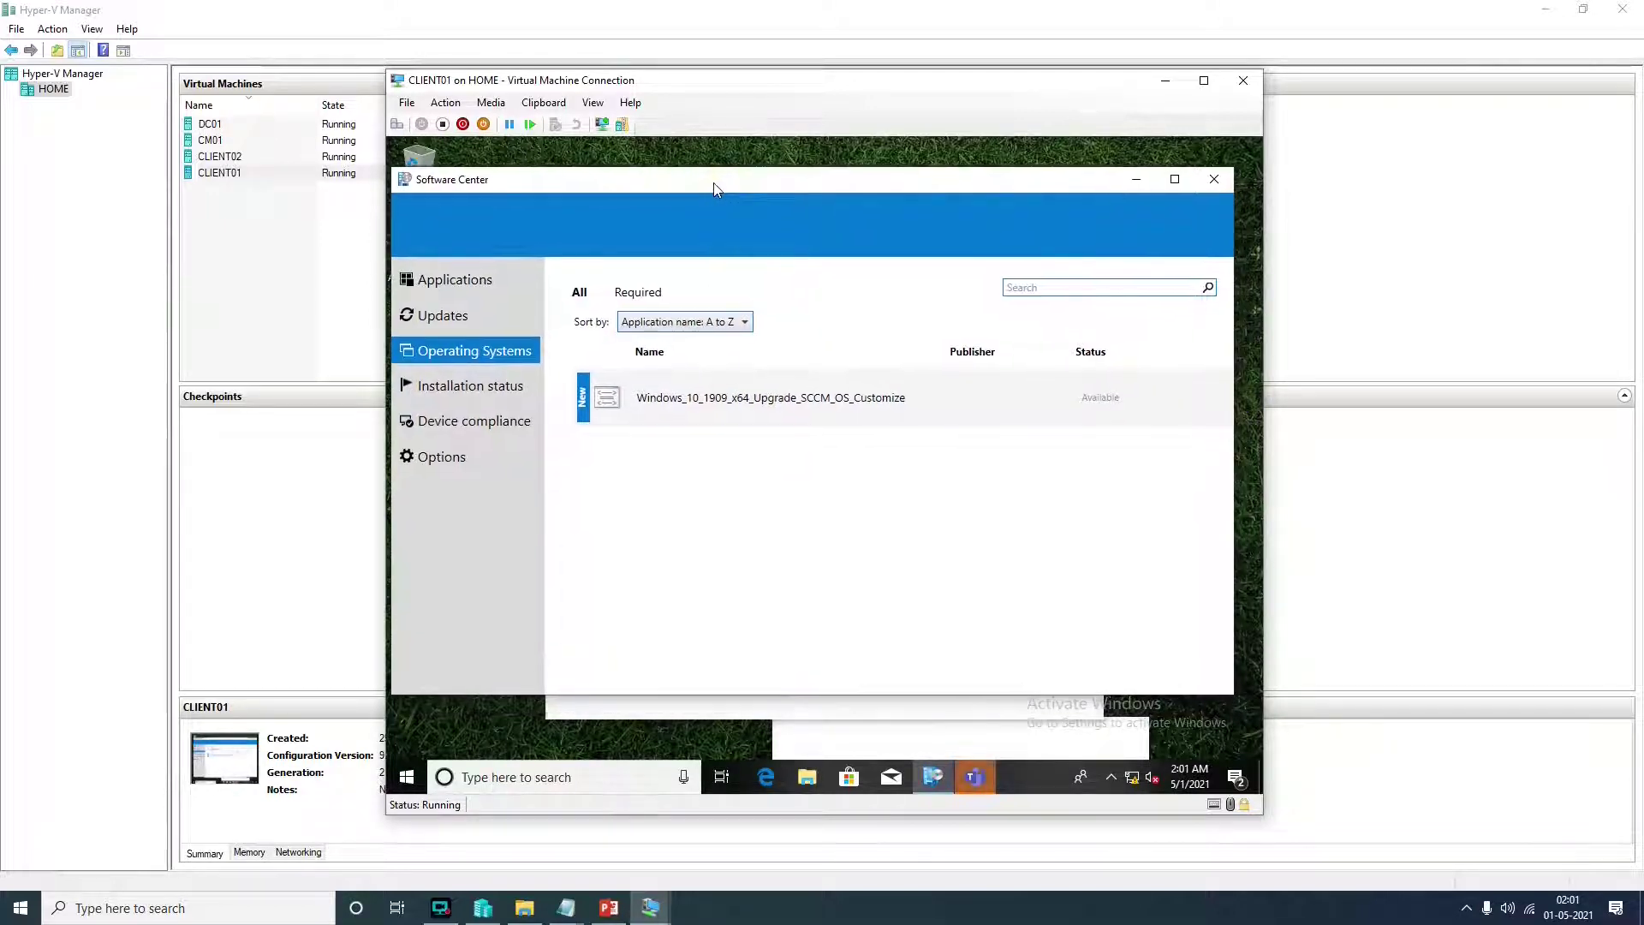
left_click(738, 403)
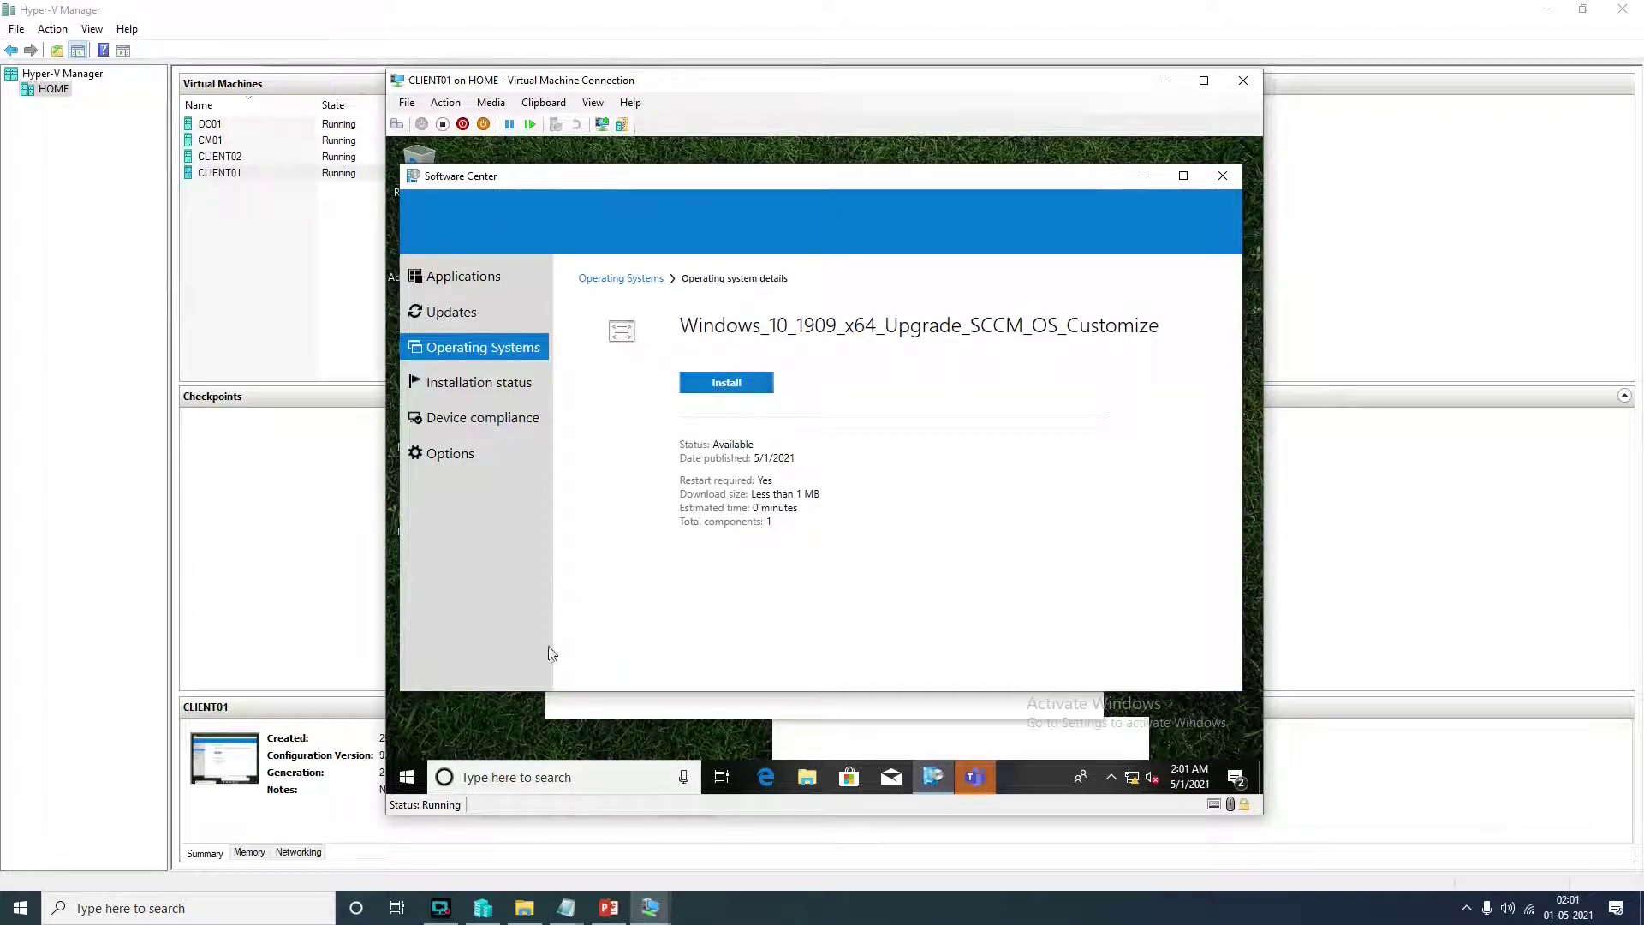
- Check the installed Windows version of CLIENT01 with the winver command, and dismiss the version information
right_click(418, 783)
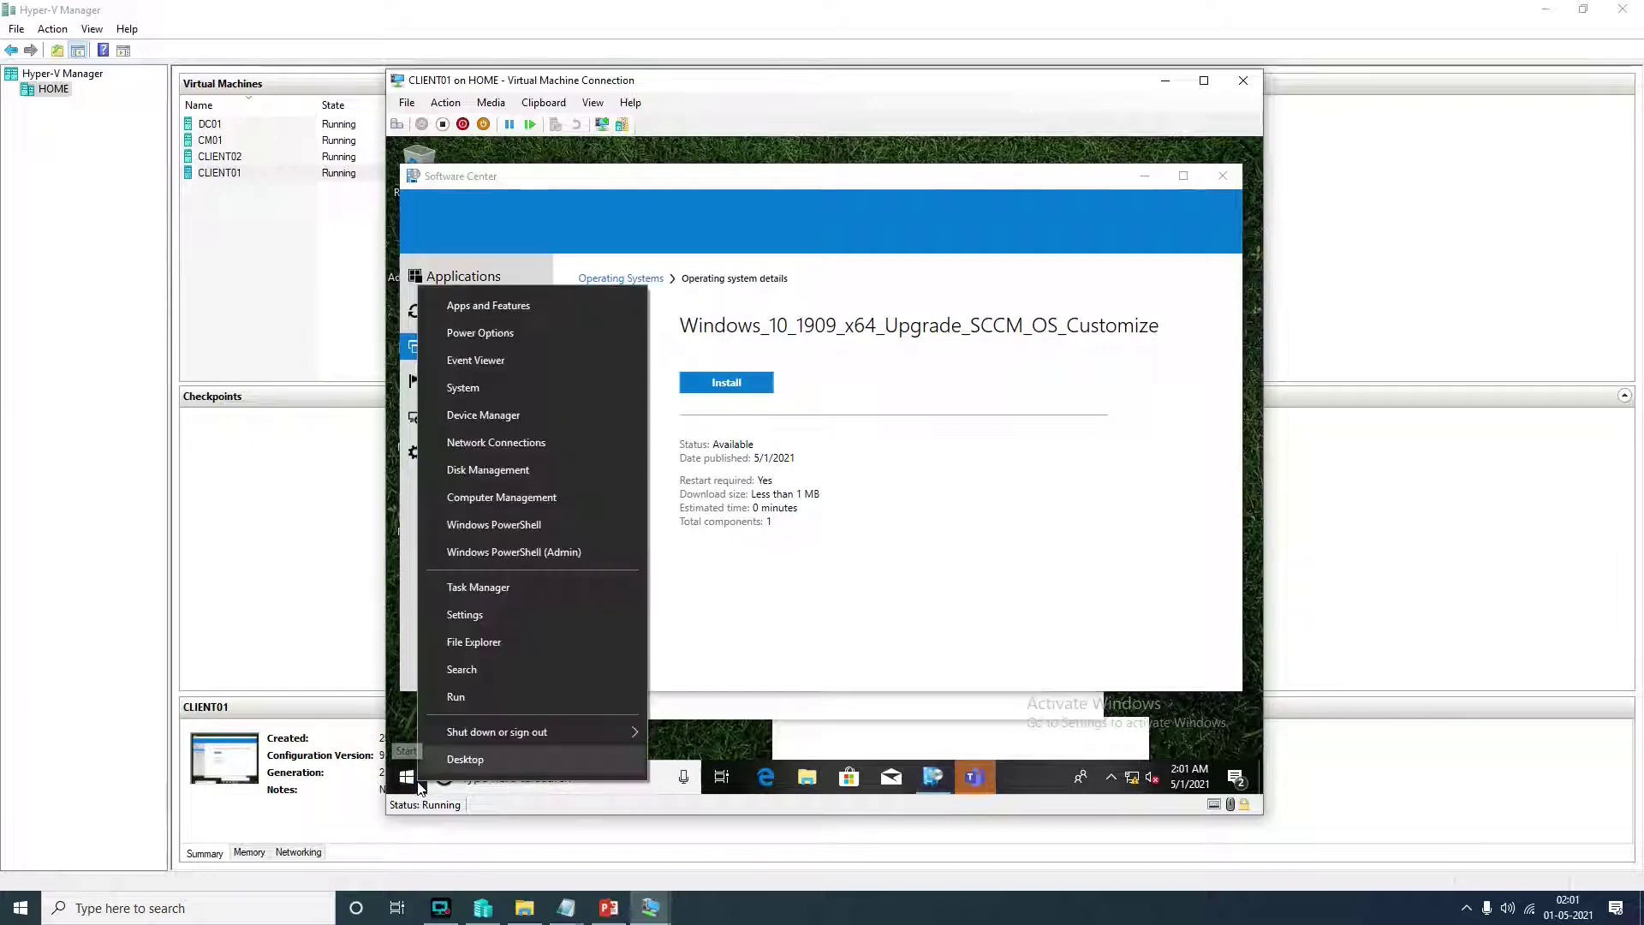
left_click(470, 699)
type("w")
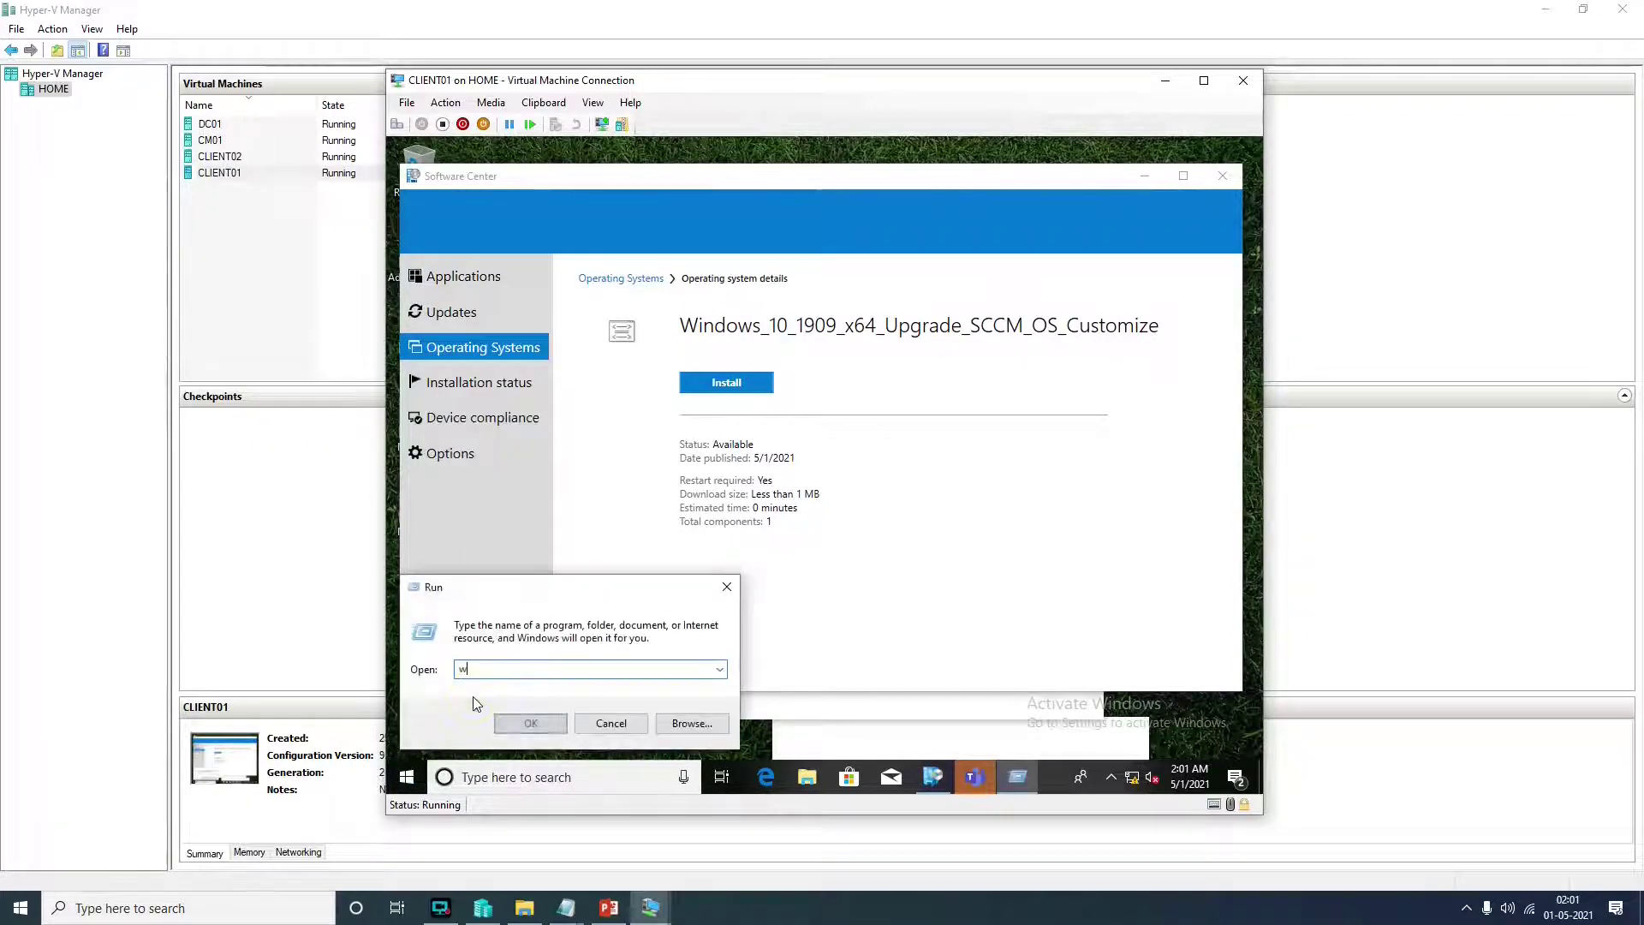
type("inver")
key("Return")
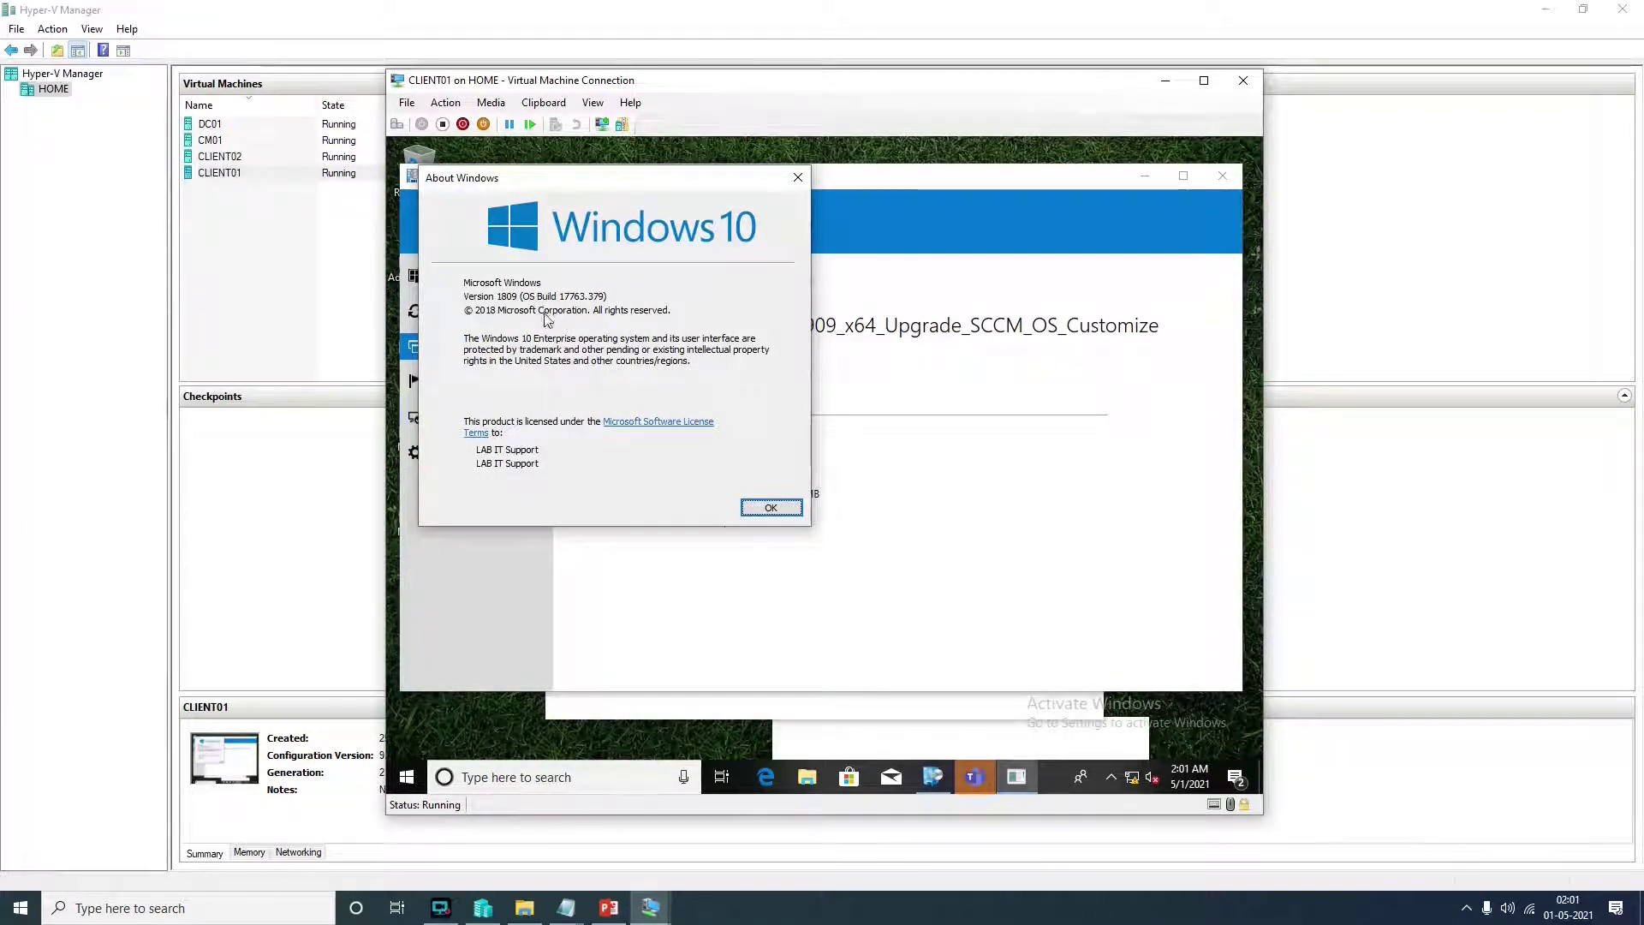
left_click(770, 507)
- Open Programs and Features in CLIENT01 by running appwiz.cpl
right_click(407, 776)
left_click(453, 690)
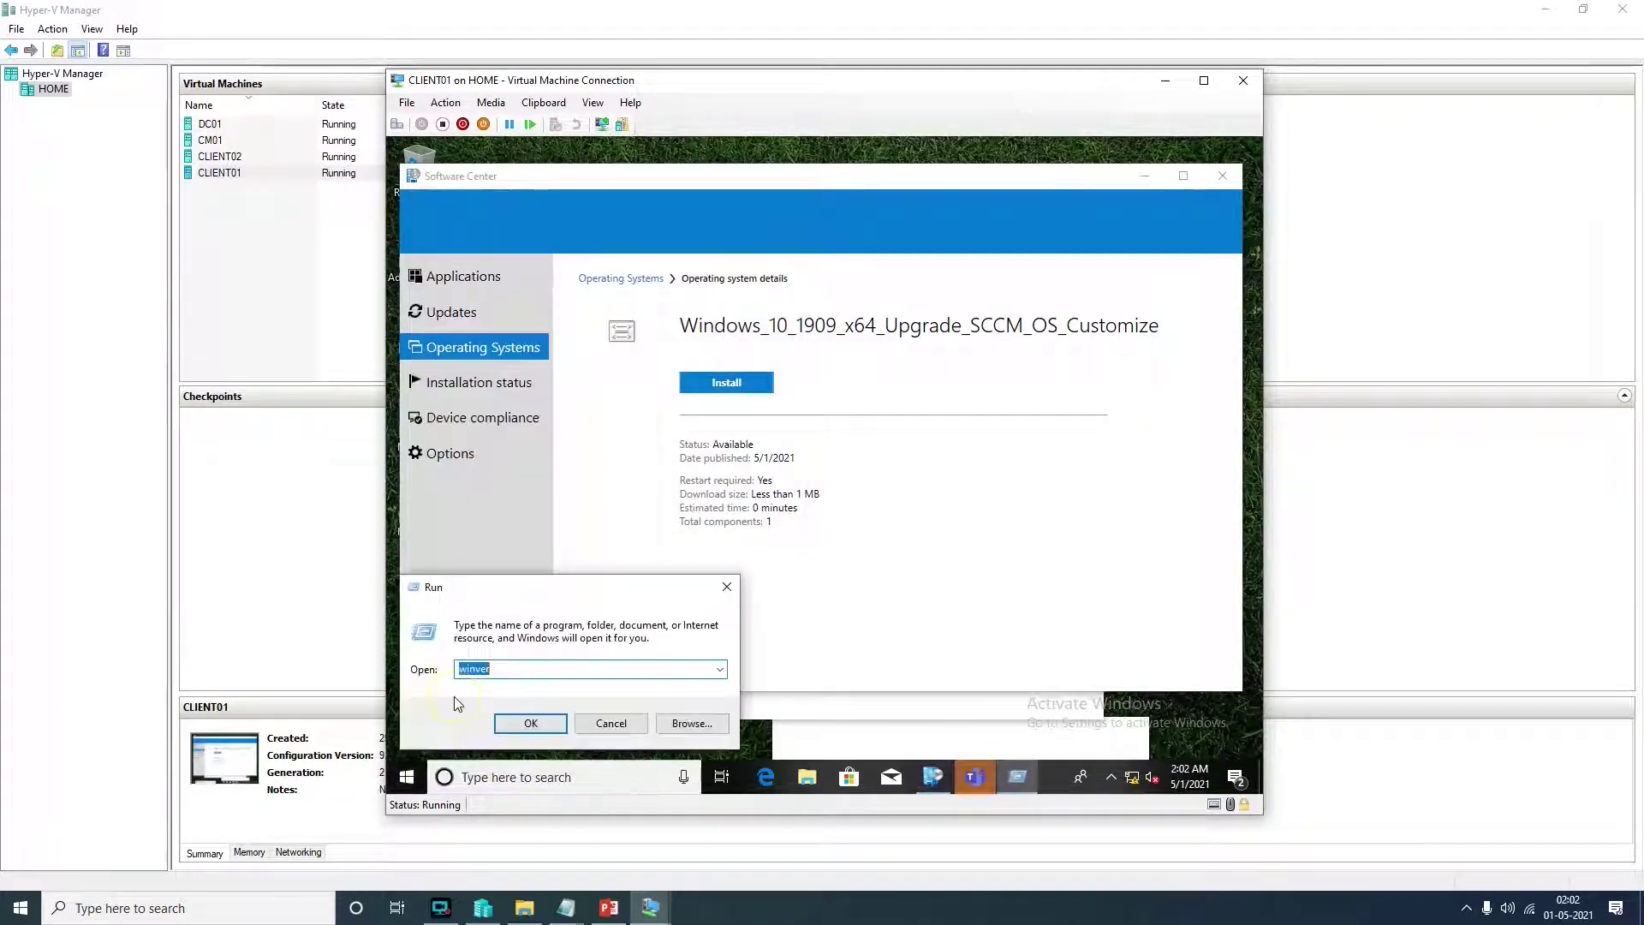
type("appwiz.cpl")
key("Return")
- Review the programs installed before the upgrade, including Adobe Reader, Microsoft 365 Apps, Firefox and Teams, and close Programs and Features
left_click(715, 390)
left_click(745, 407)
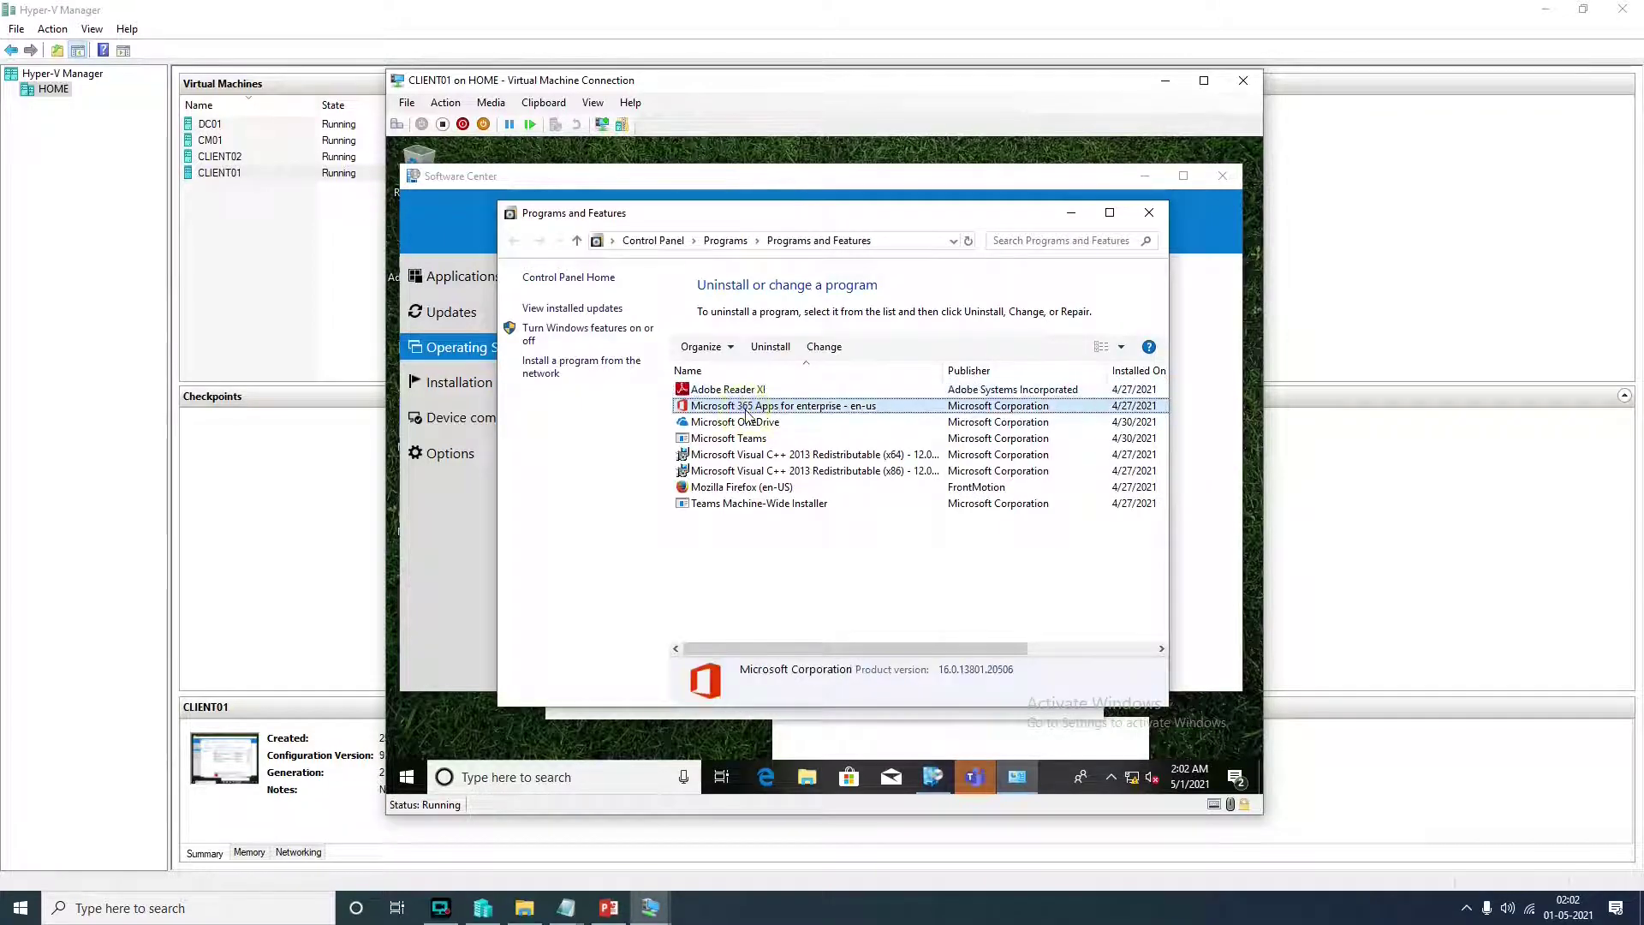
left_click(736, 487)
left_click(728, 423)
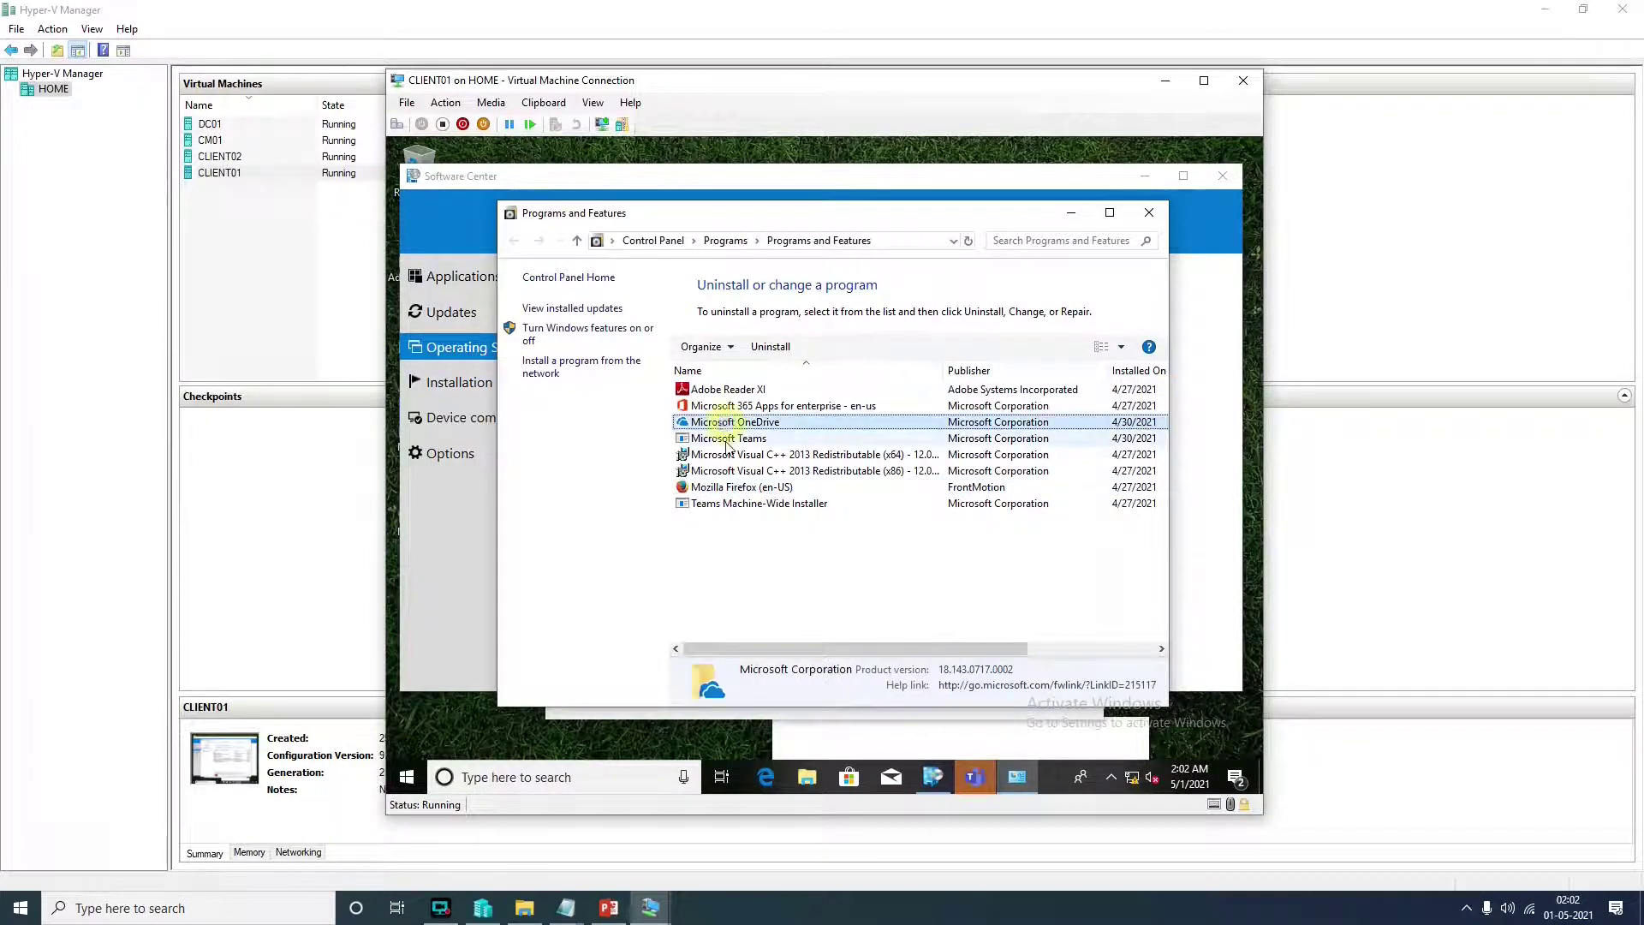
left_click(728, 471)
left_click(742, 504)
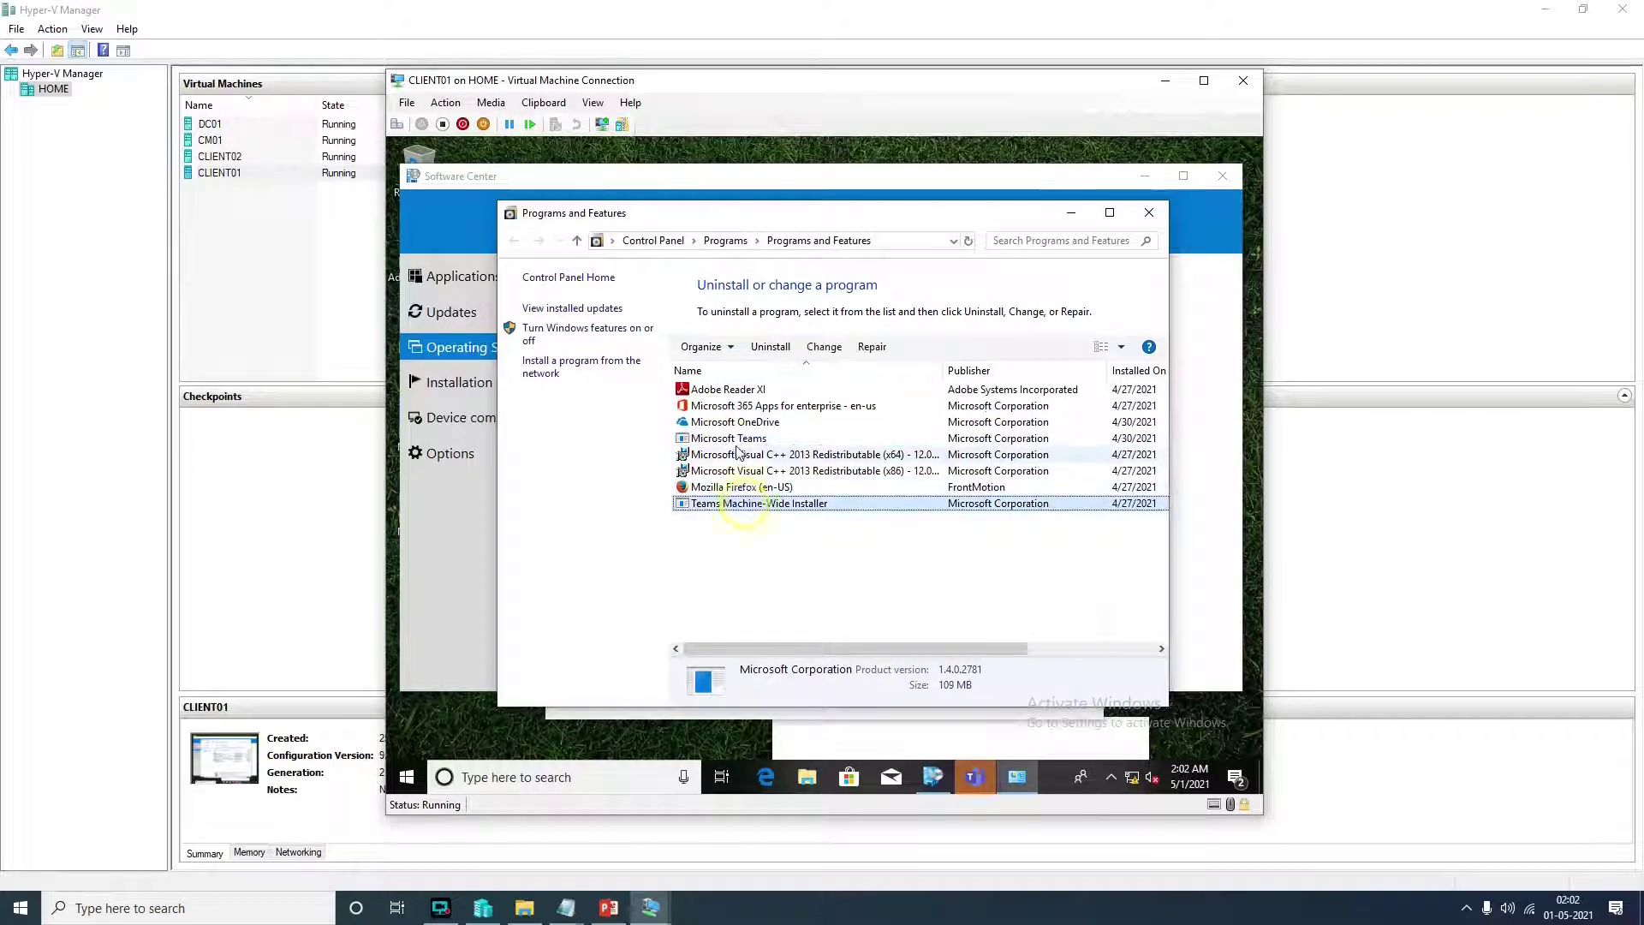
left_click(742, 489)
left_click(721, 406)
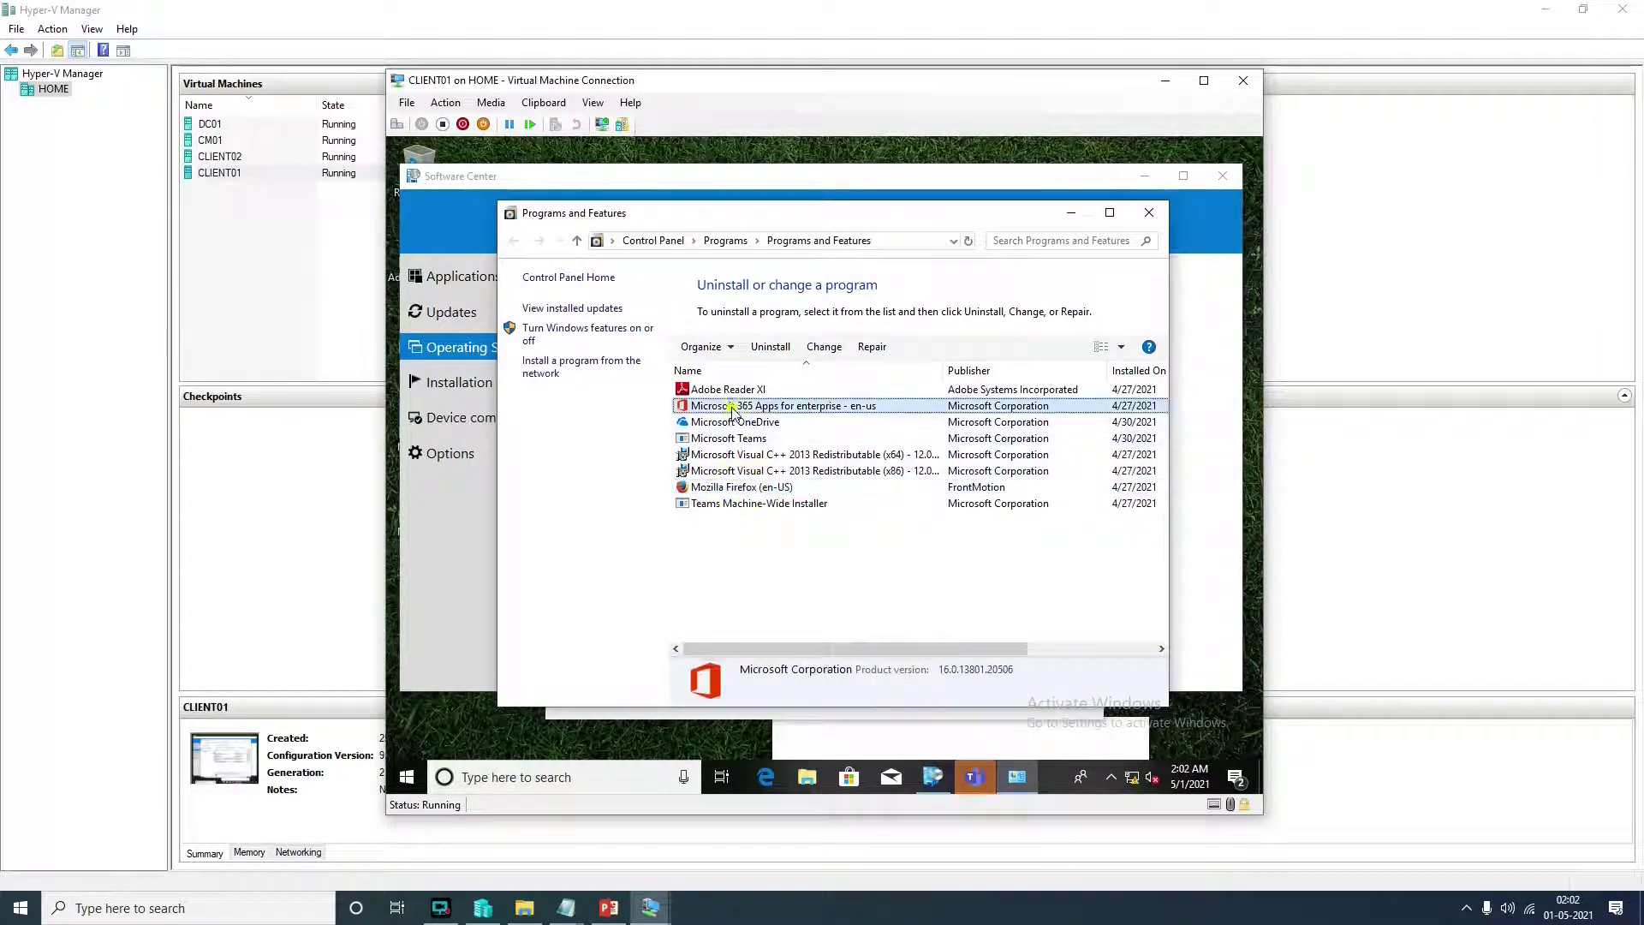
left_click(719, 390)
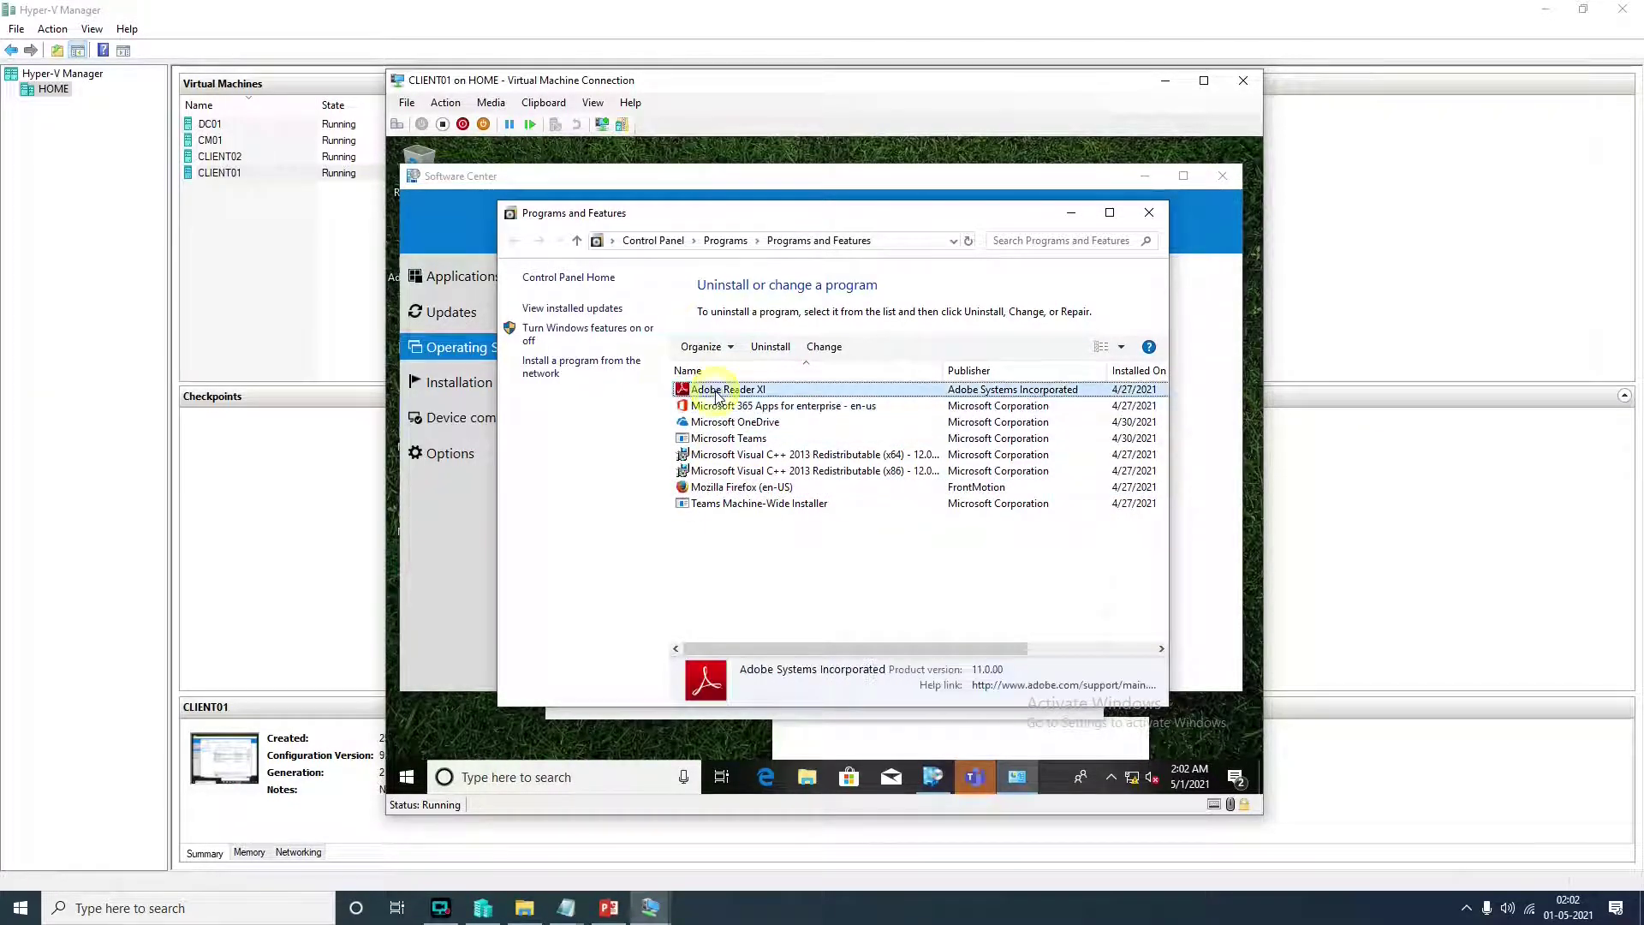
left_click(1148, 213)
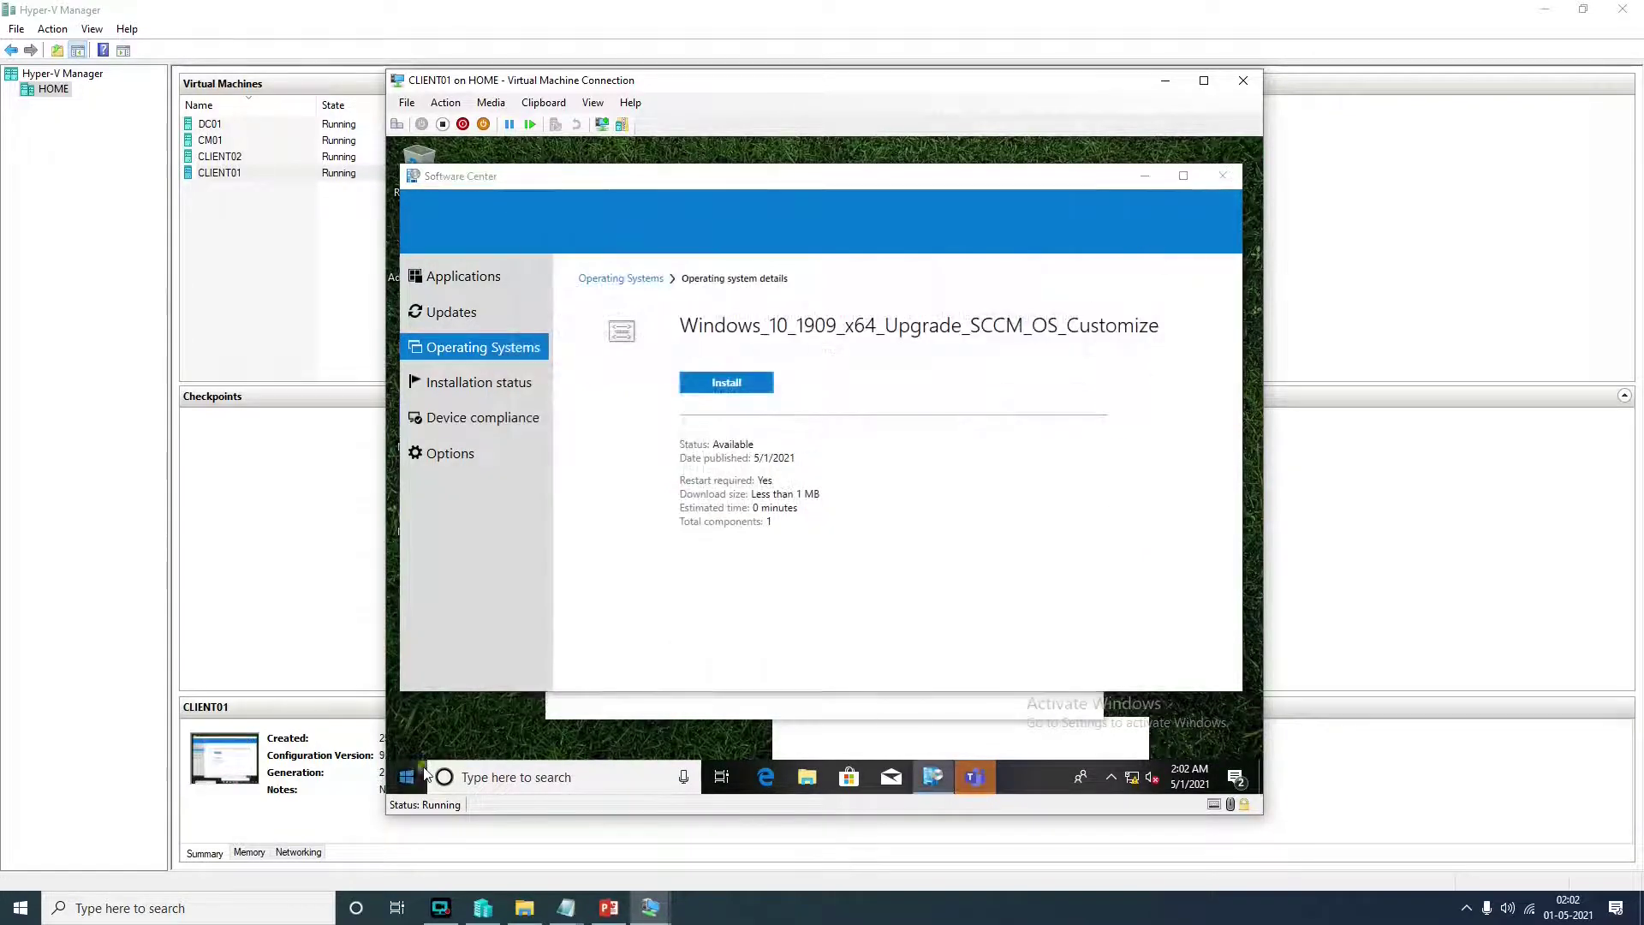
- Inspect the customized Start menu layout with its Standard Tools and Office Tools groups, and return to Software Center
left_click(415, 775)
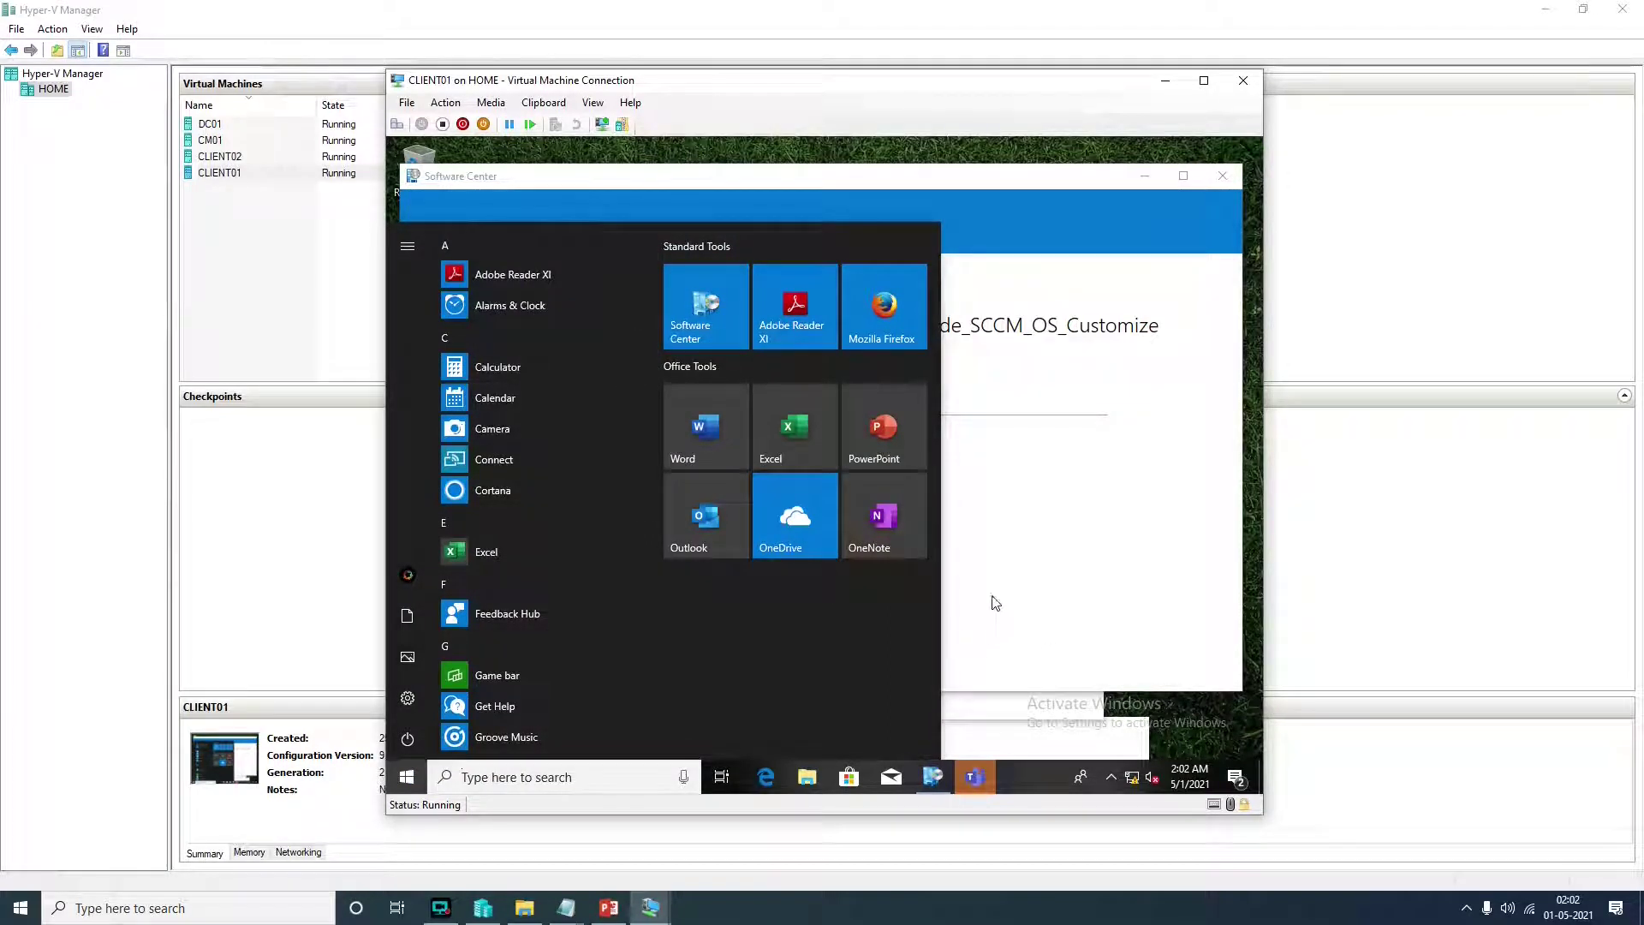
left_click(1074, 561)
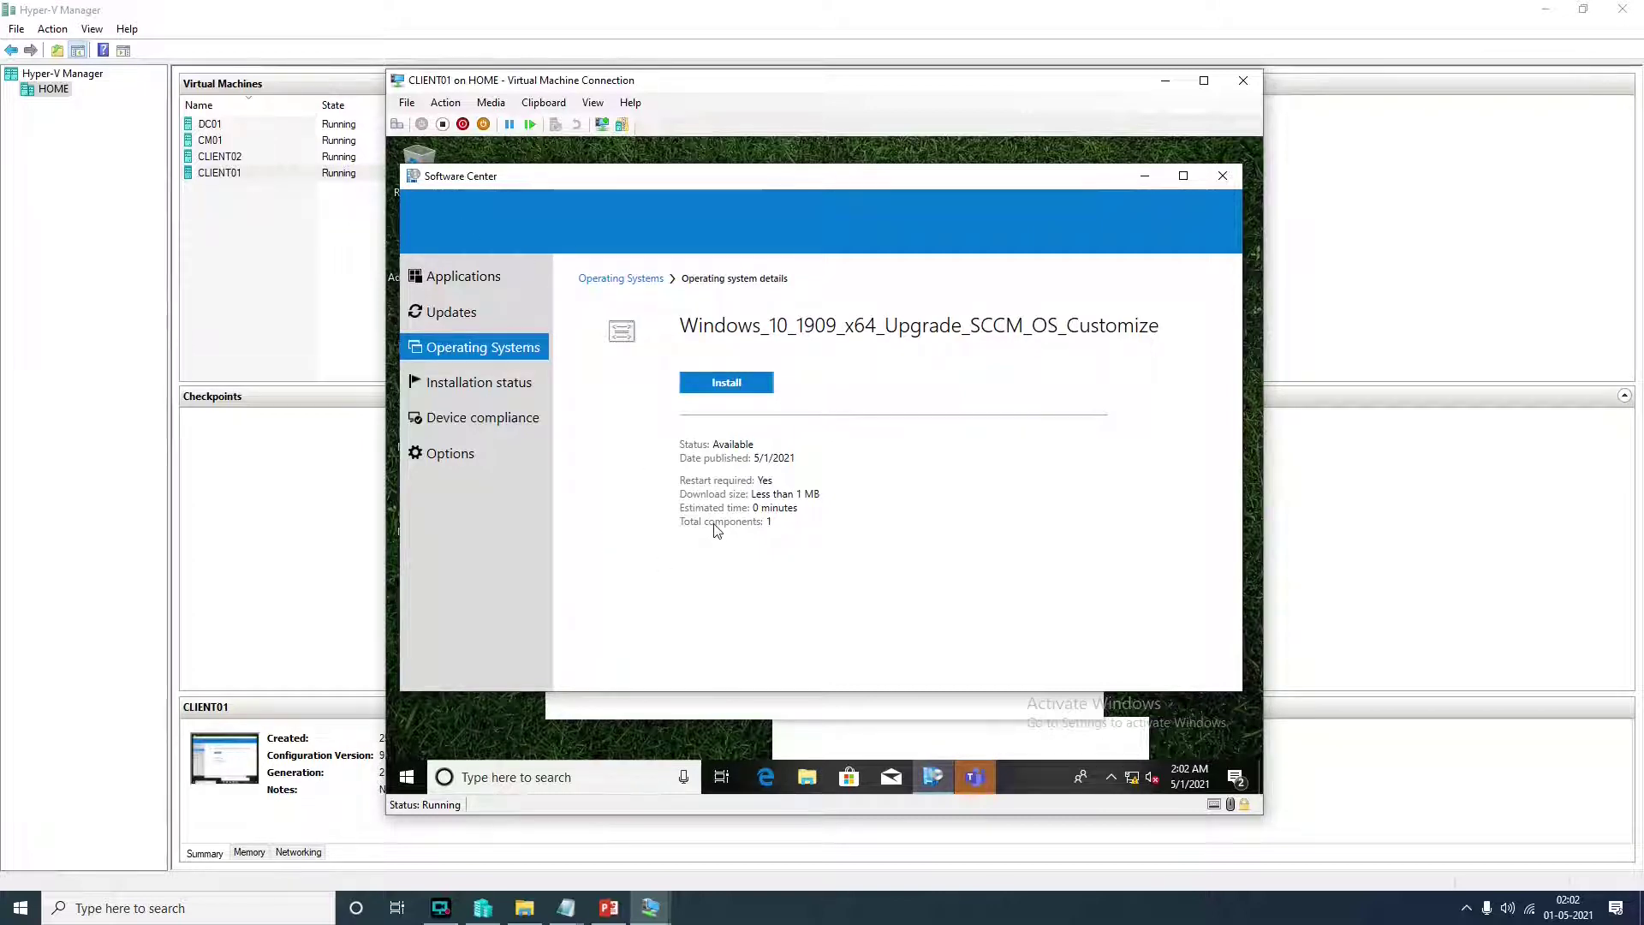
- Install the Windows_10_1909_x64_Upgrade_SCCM_OS_Customize deployment, confirming the in-place upgrade, and move the installation progress window lower
left_click(729, 385)
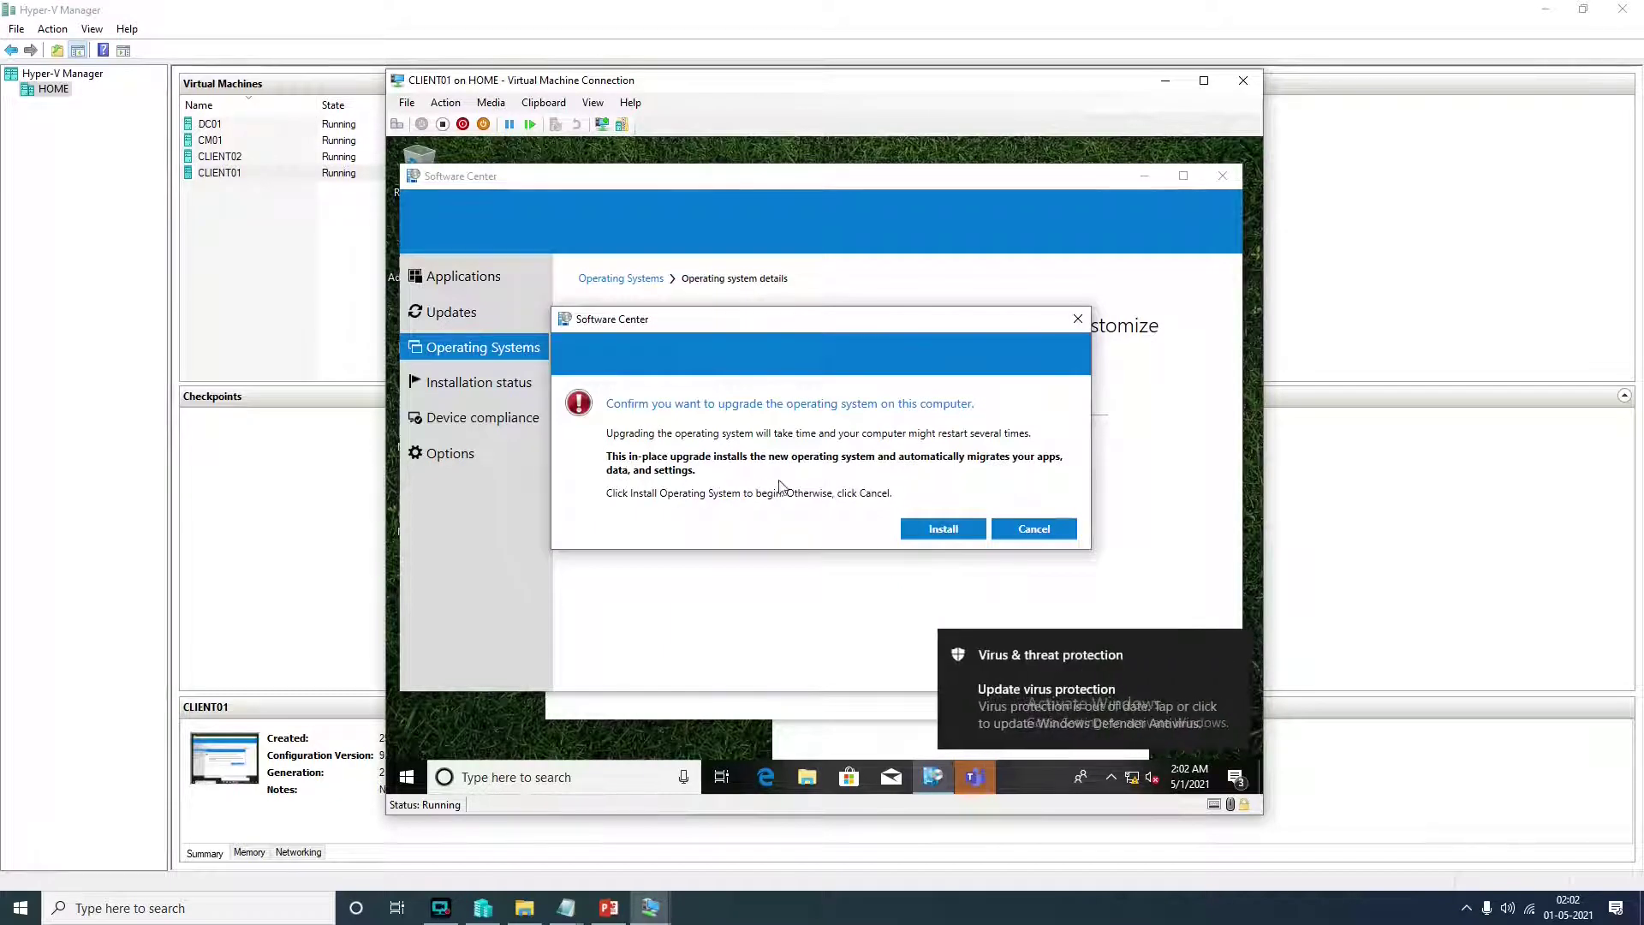
left_click(934, 533)
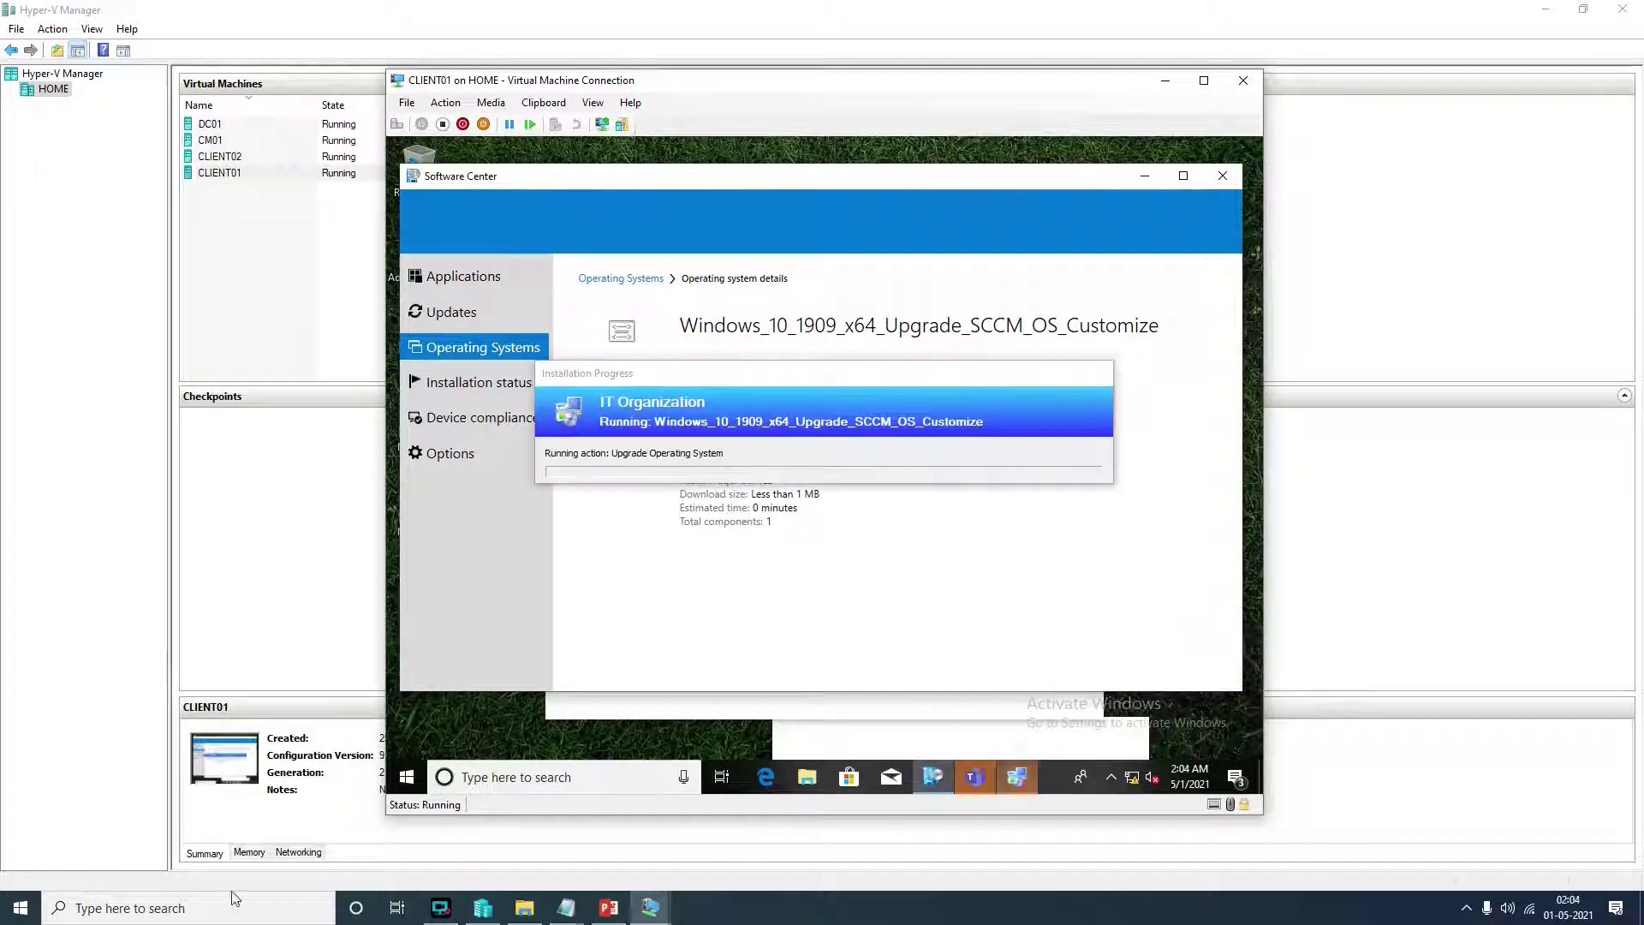
left_click_drag(808, 375, 824, 450)
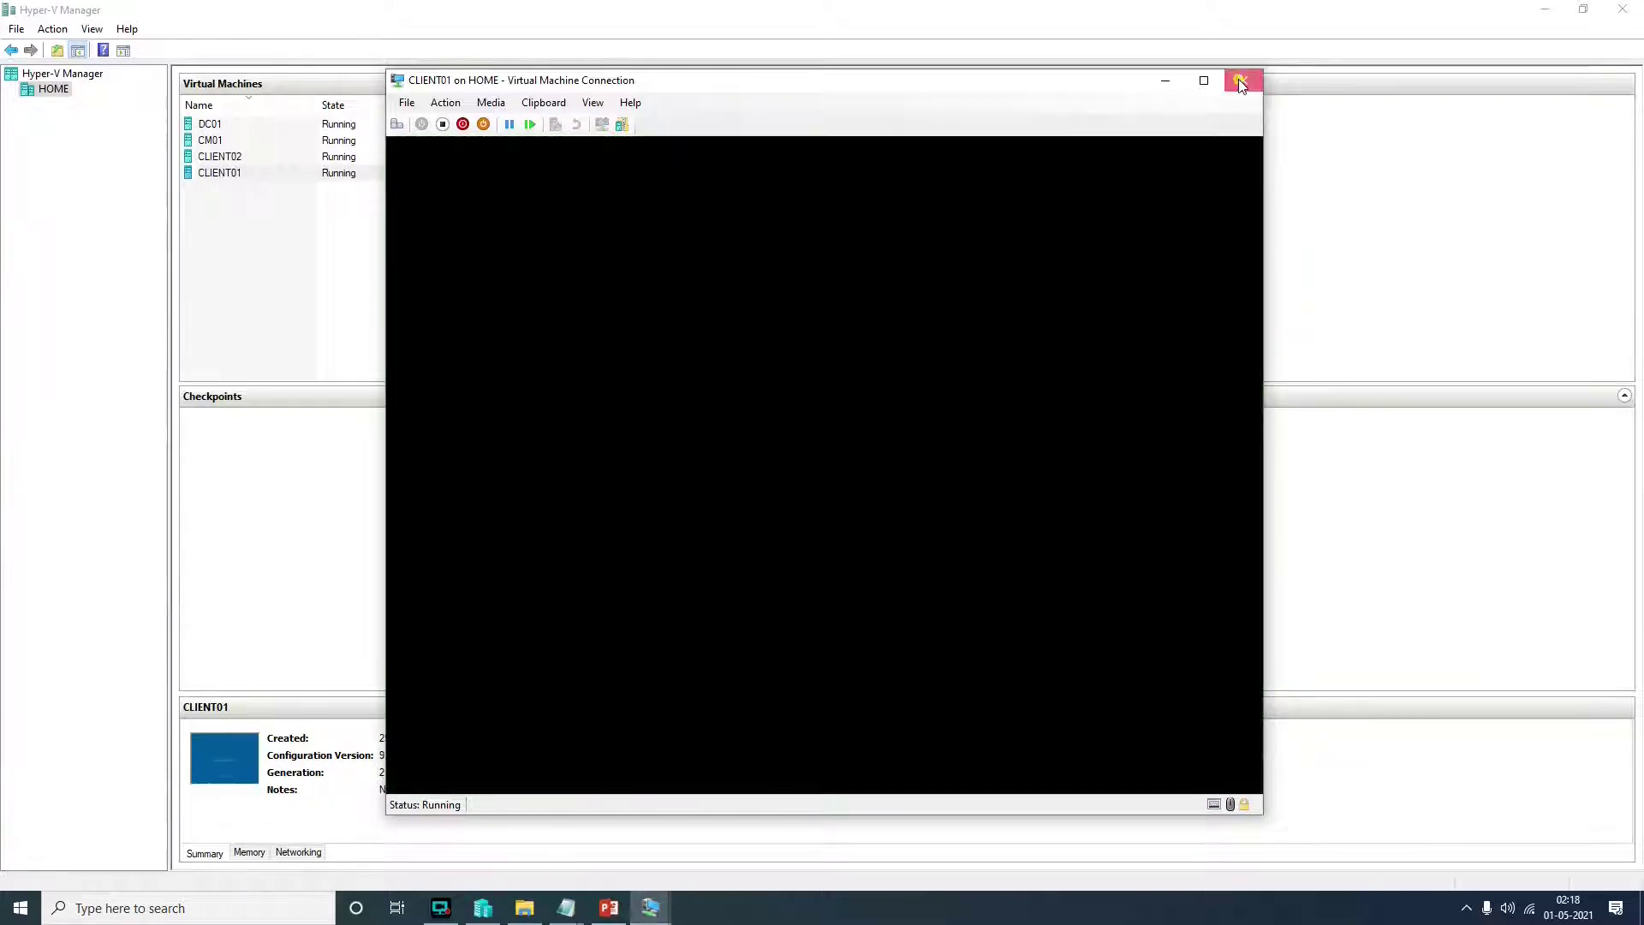
- Close the blank CLIENT01 connection window and reconnect to the CLIENT01 virtual machine from Hyper-V Manager
left_click(1243, 79)
right_click(433, 174)
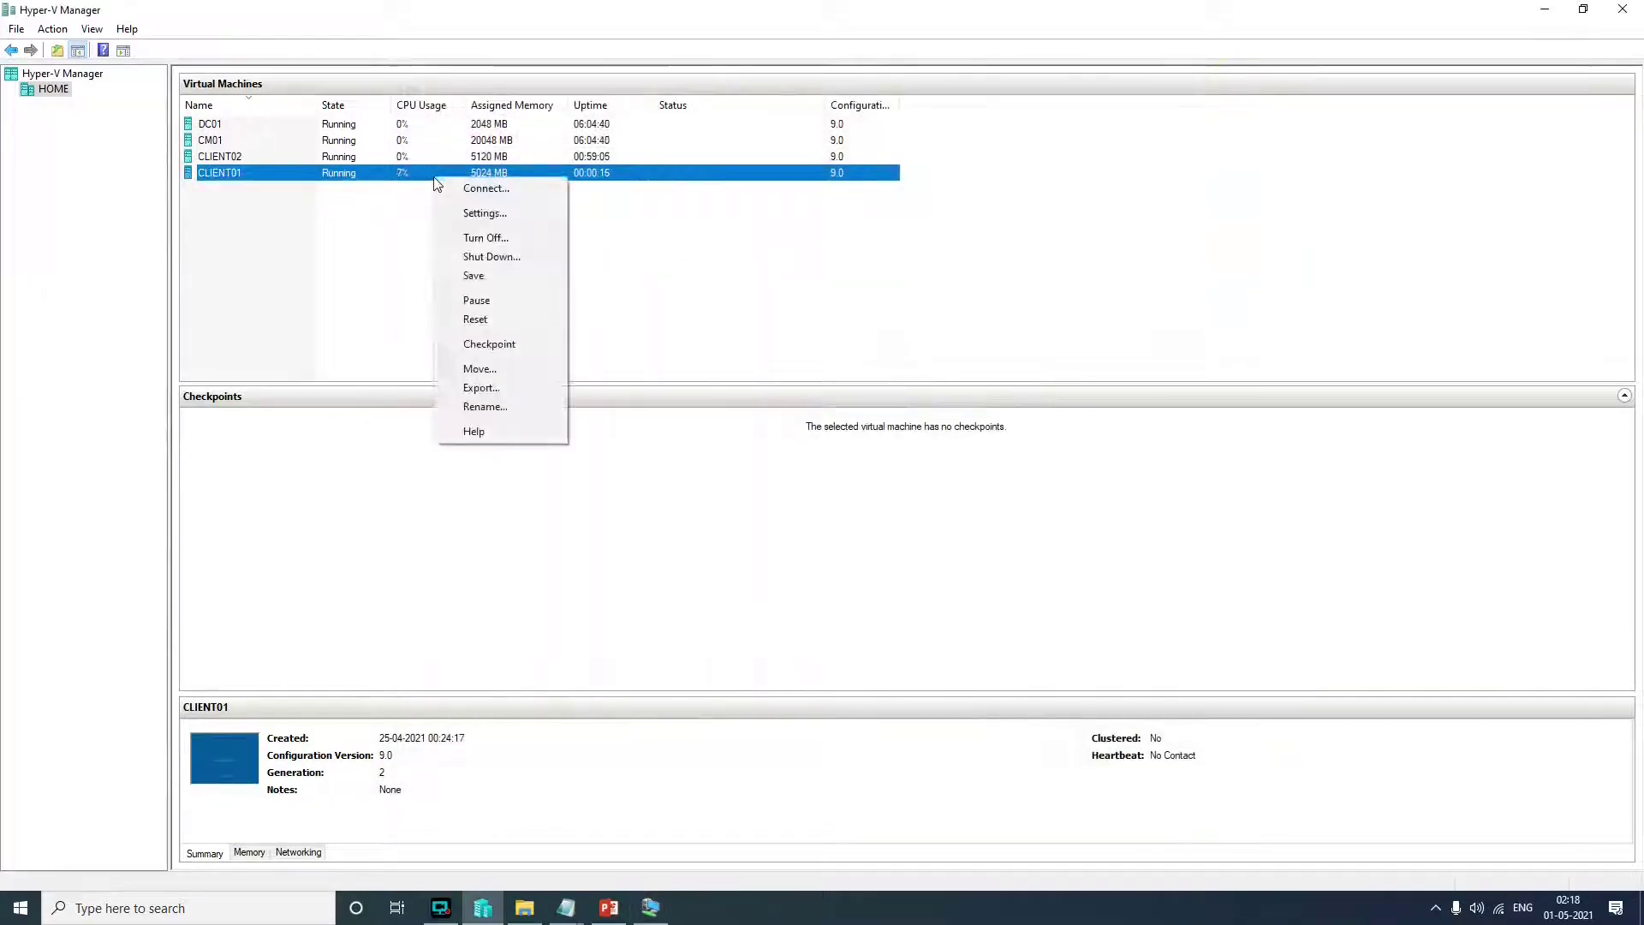
left_click(479, 188)
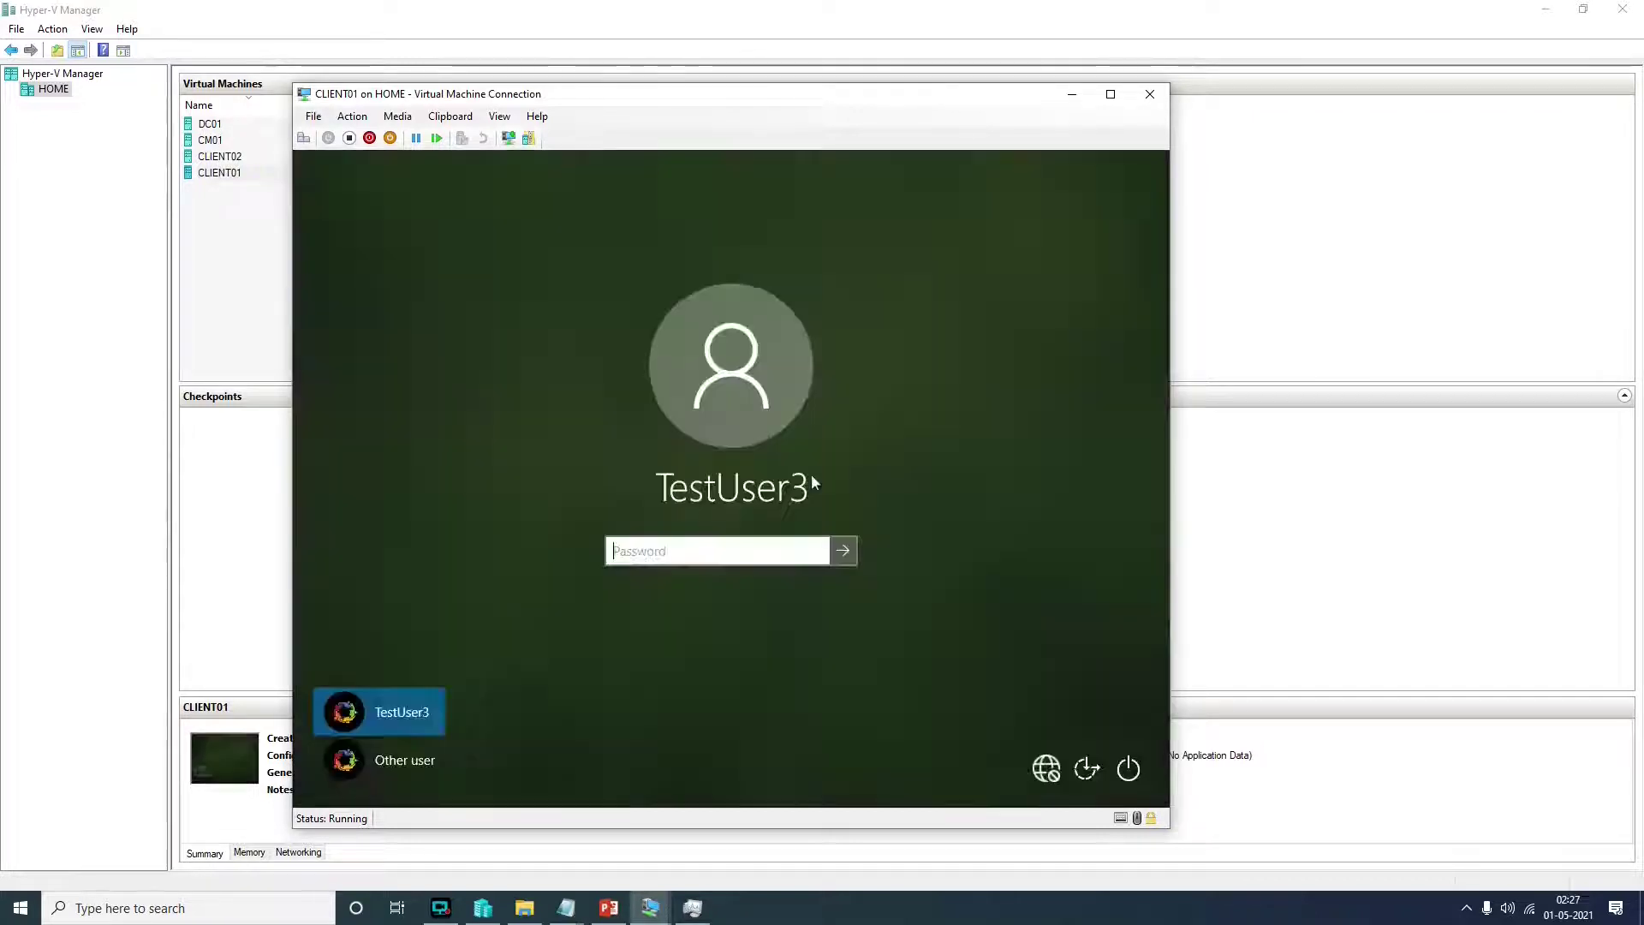
- Sign in to the preselected account on CLIENT01 by entering the account password
left_click(706, 551)
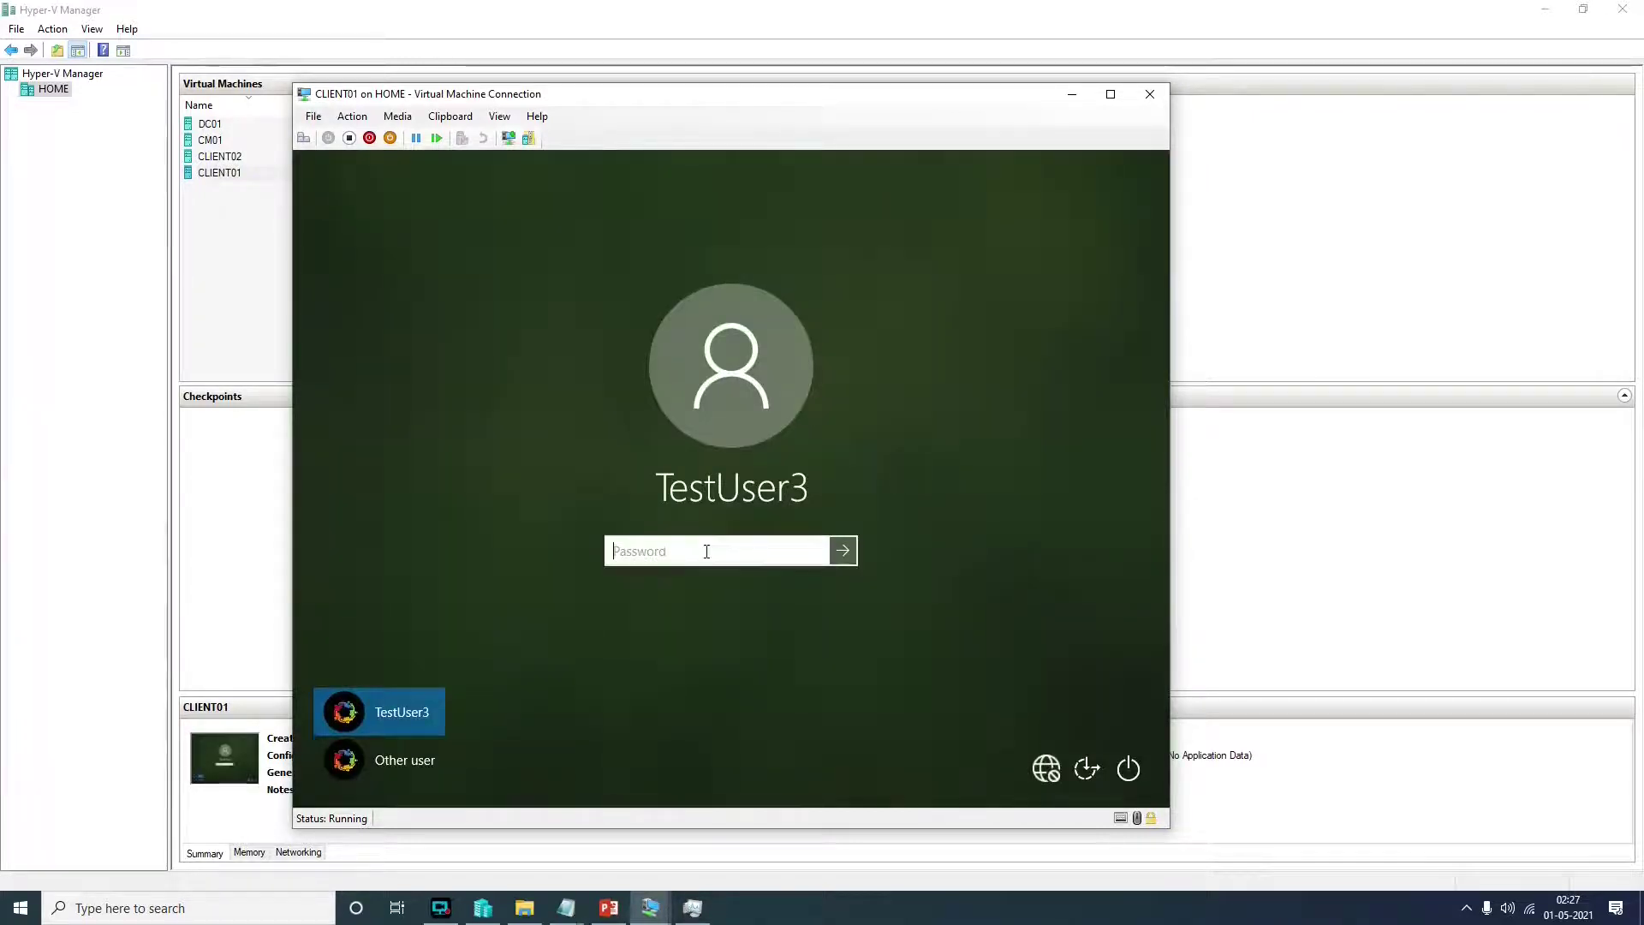
type("***")
key("Return")
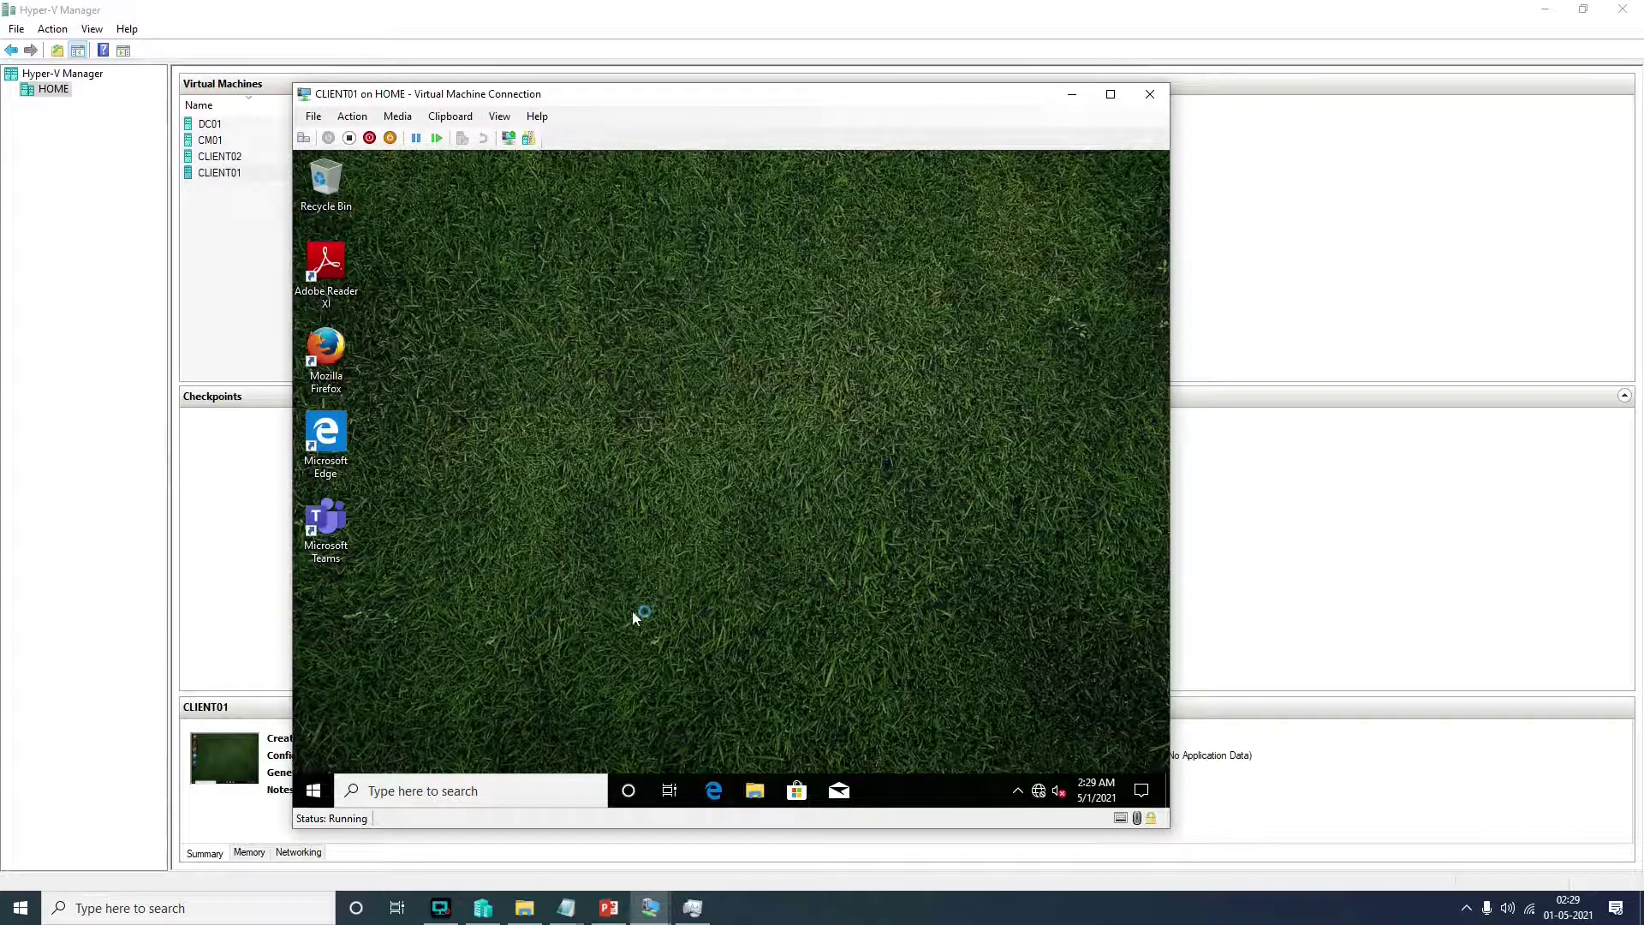
- Verify the Windows version after the upgrade with the winver command and dismiss the version information
right_click(313, 790)
left_click(351, 701)
type("win")
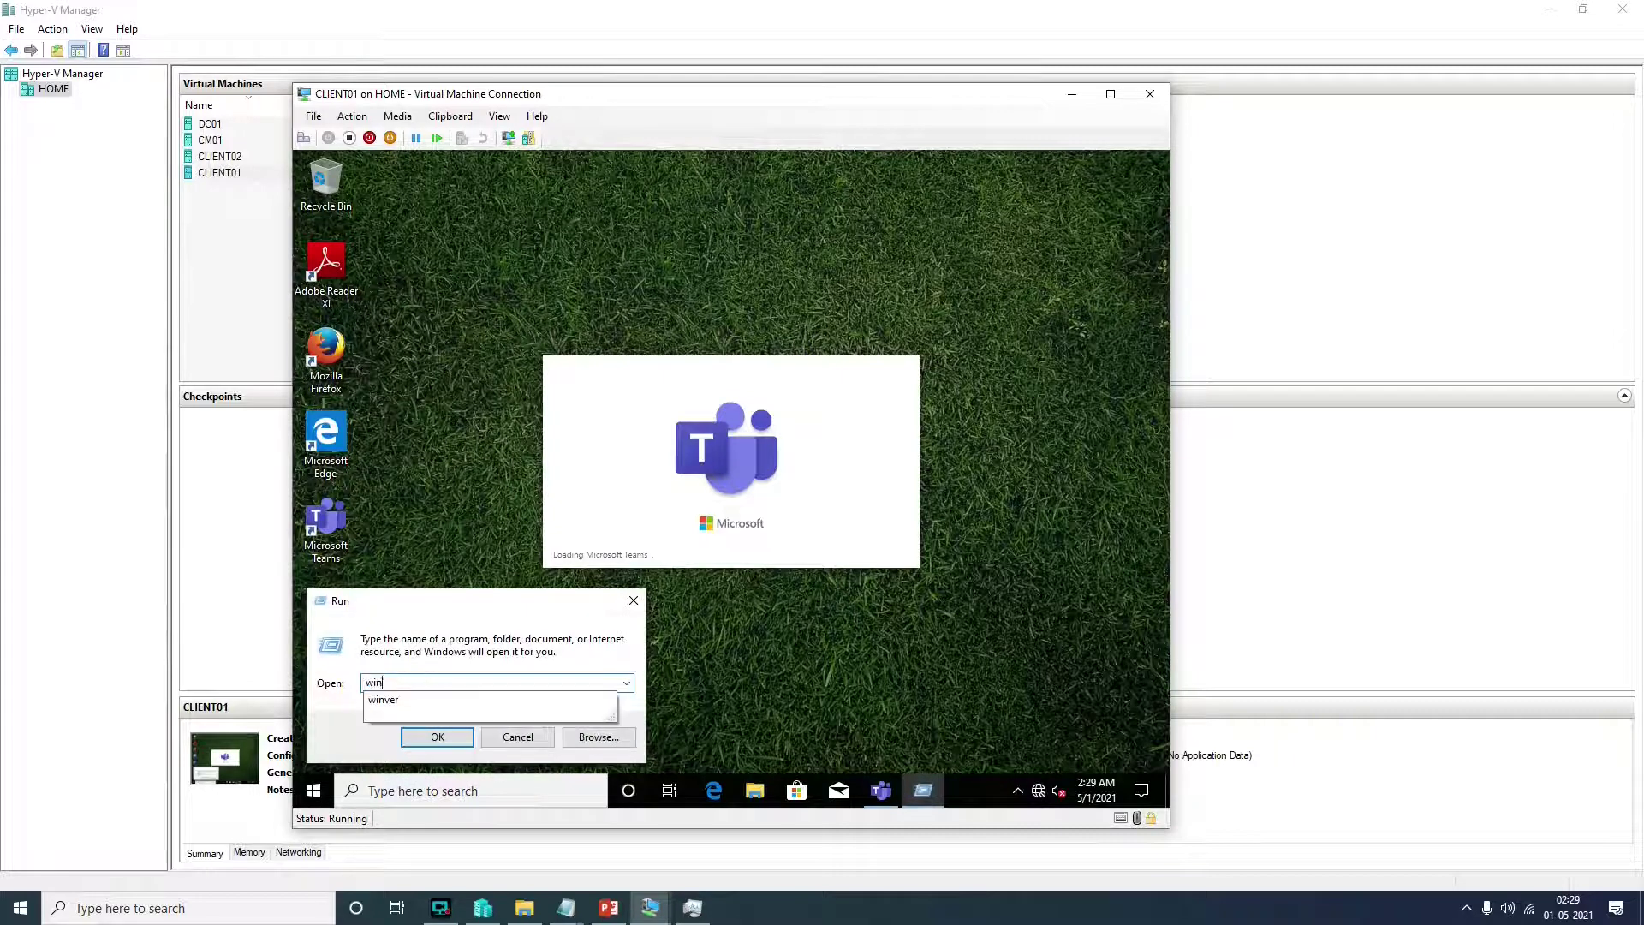
type("ver")
key("Return")
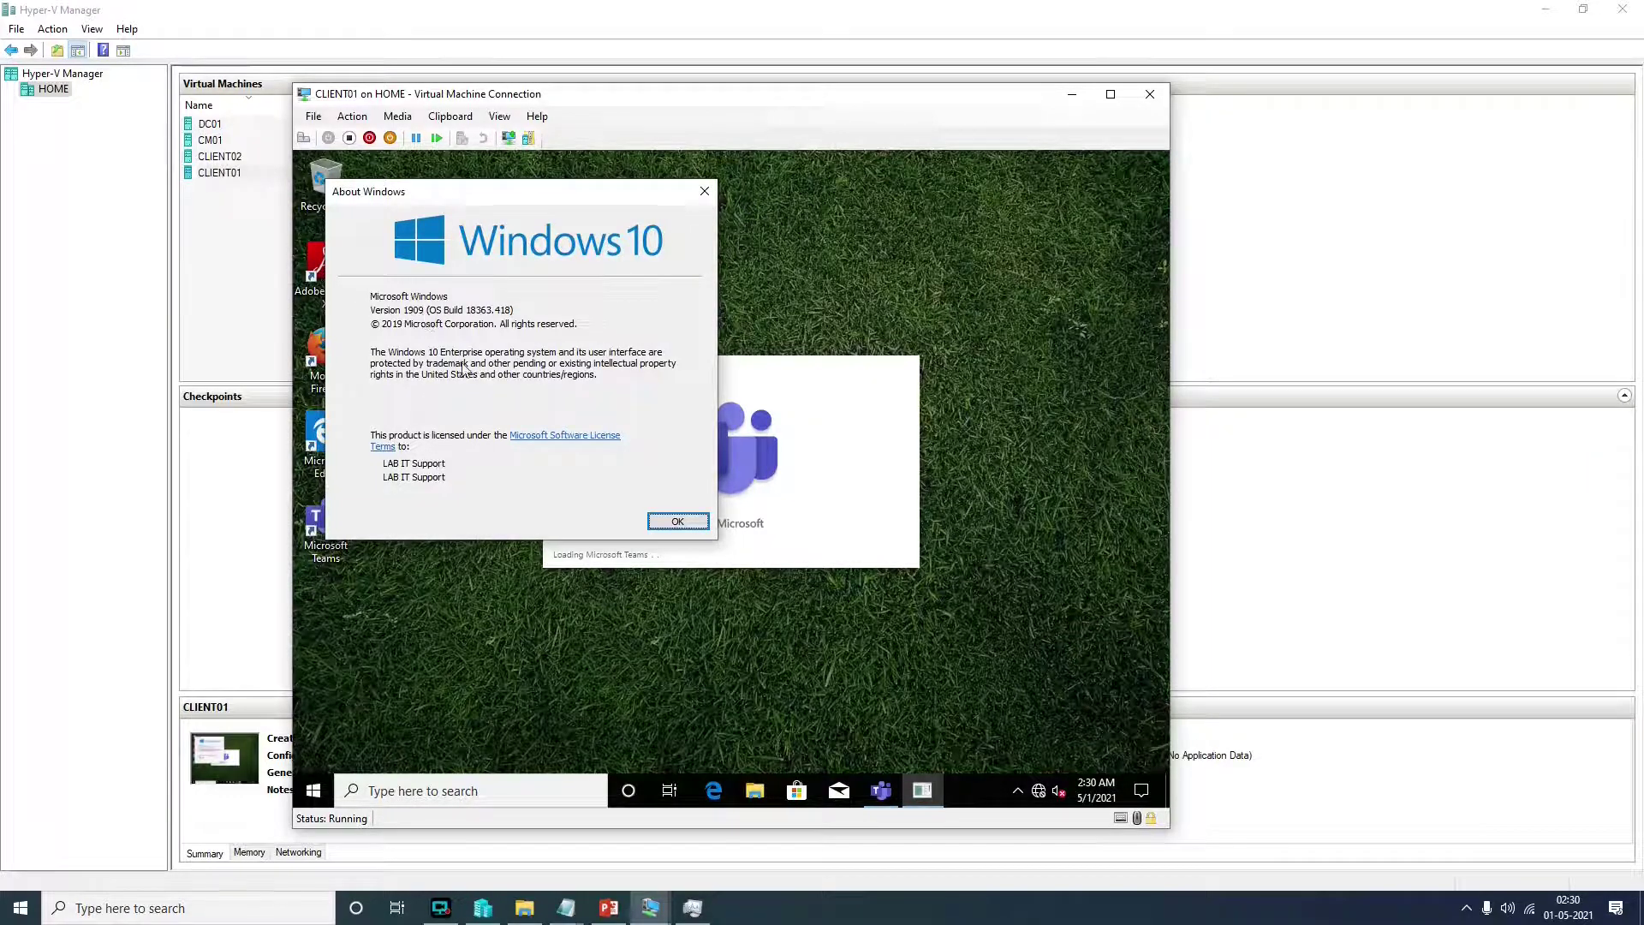
key("Return")
- Run appwiz.cpl and check that Adobe Reader, Microsoft 365 Apps, Teams Machine-Wide Installer and Firefox are still listed as installed
right_click(313, 790)
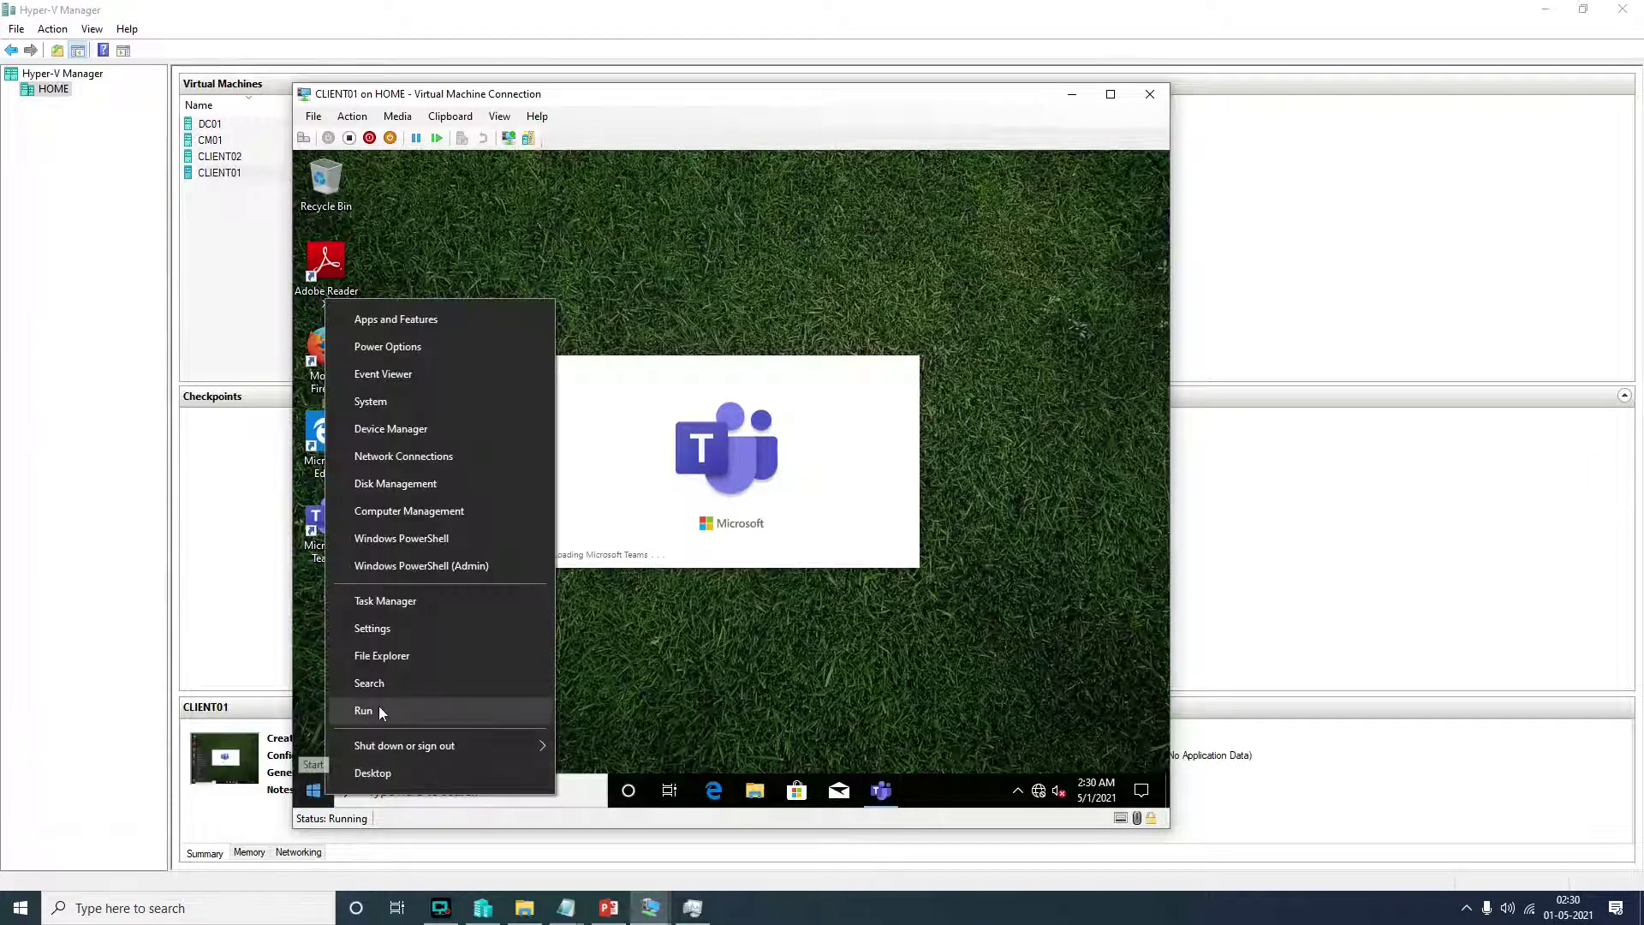
left_click(379, 710)
type("appw")
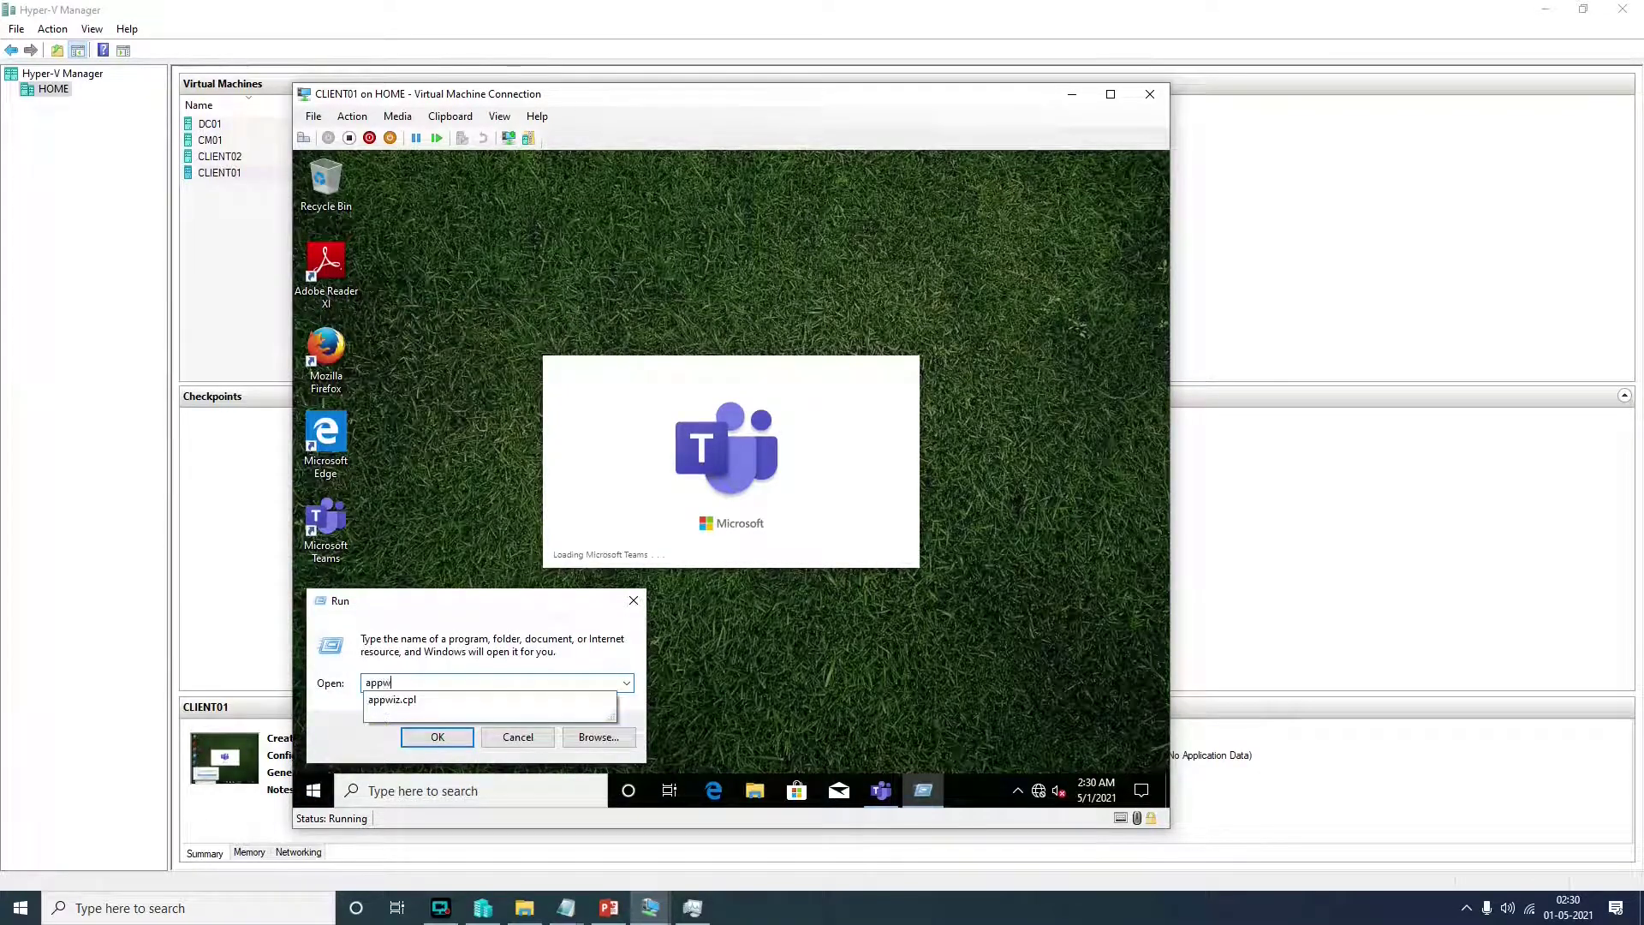
type("iz.cpl")
key("Return")
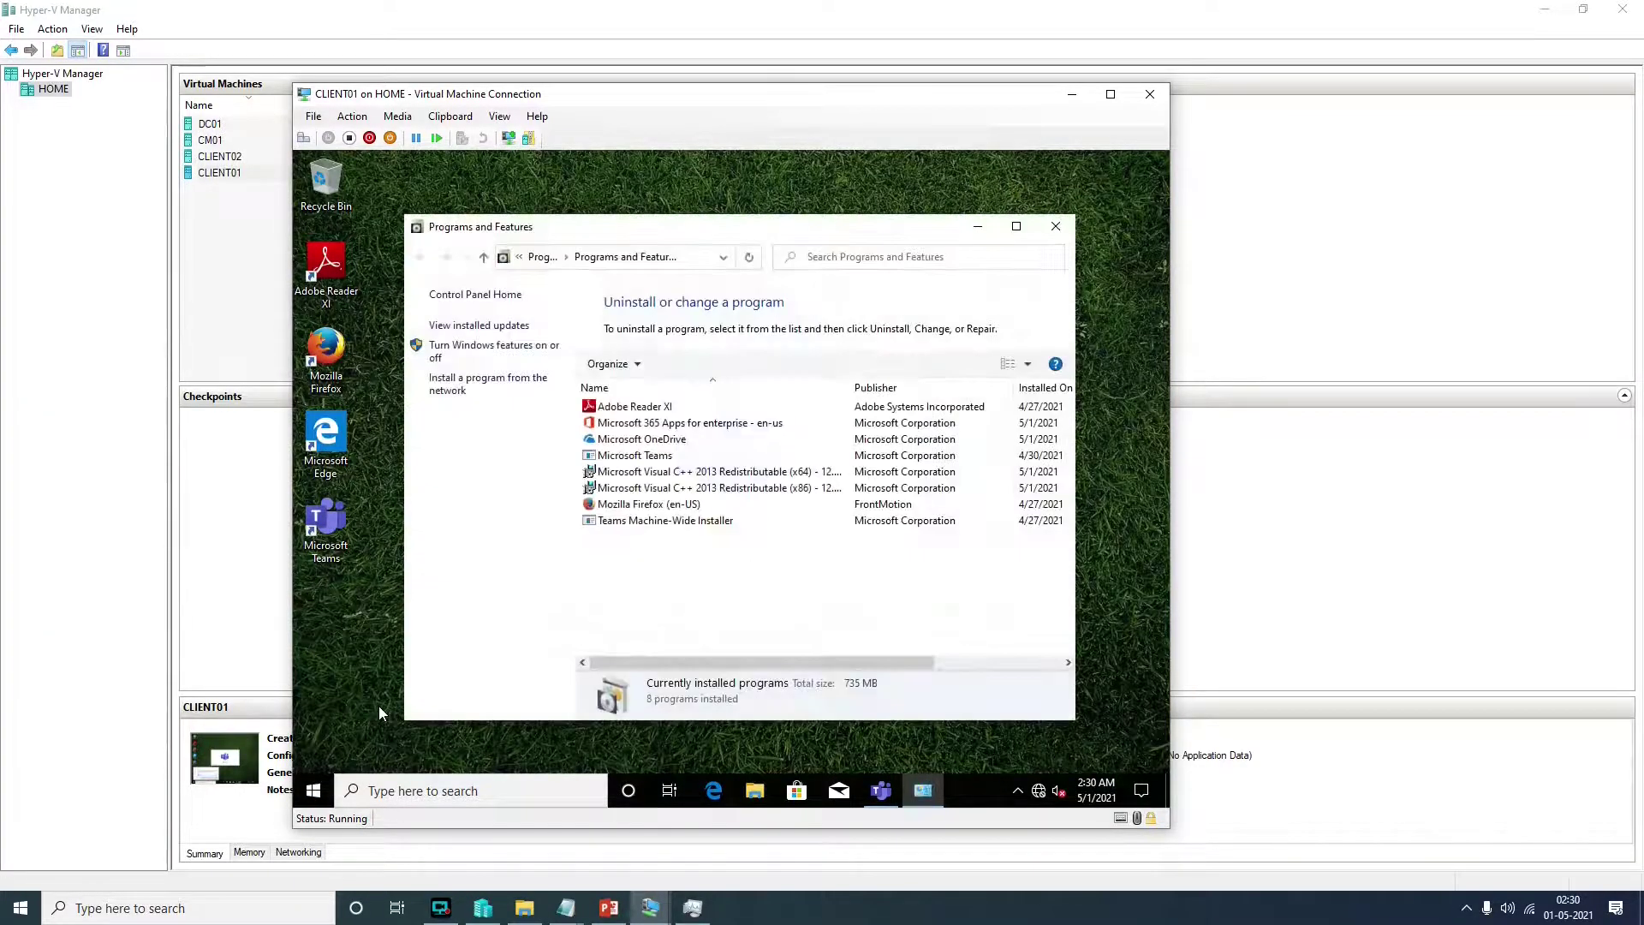
left_click(639, 408)
left_click(645, 424)
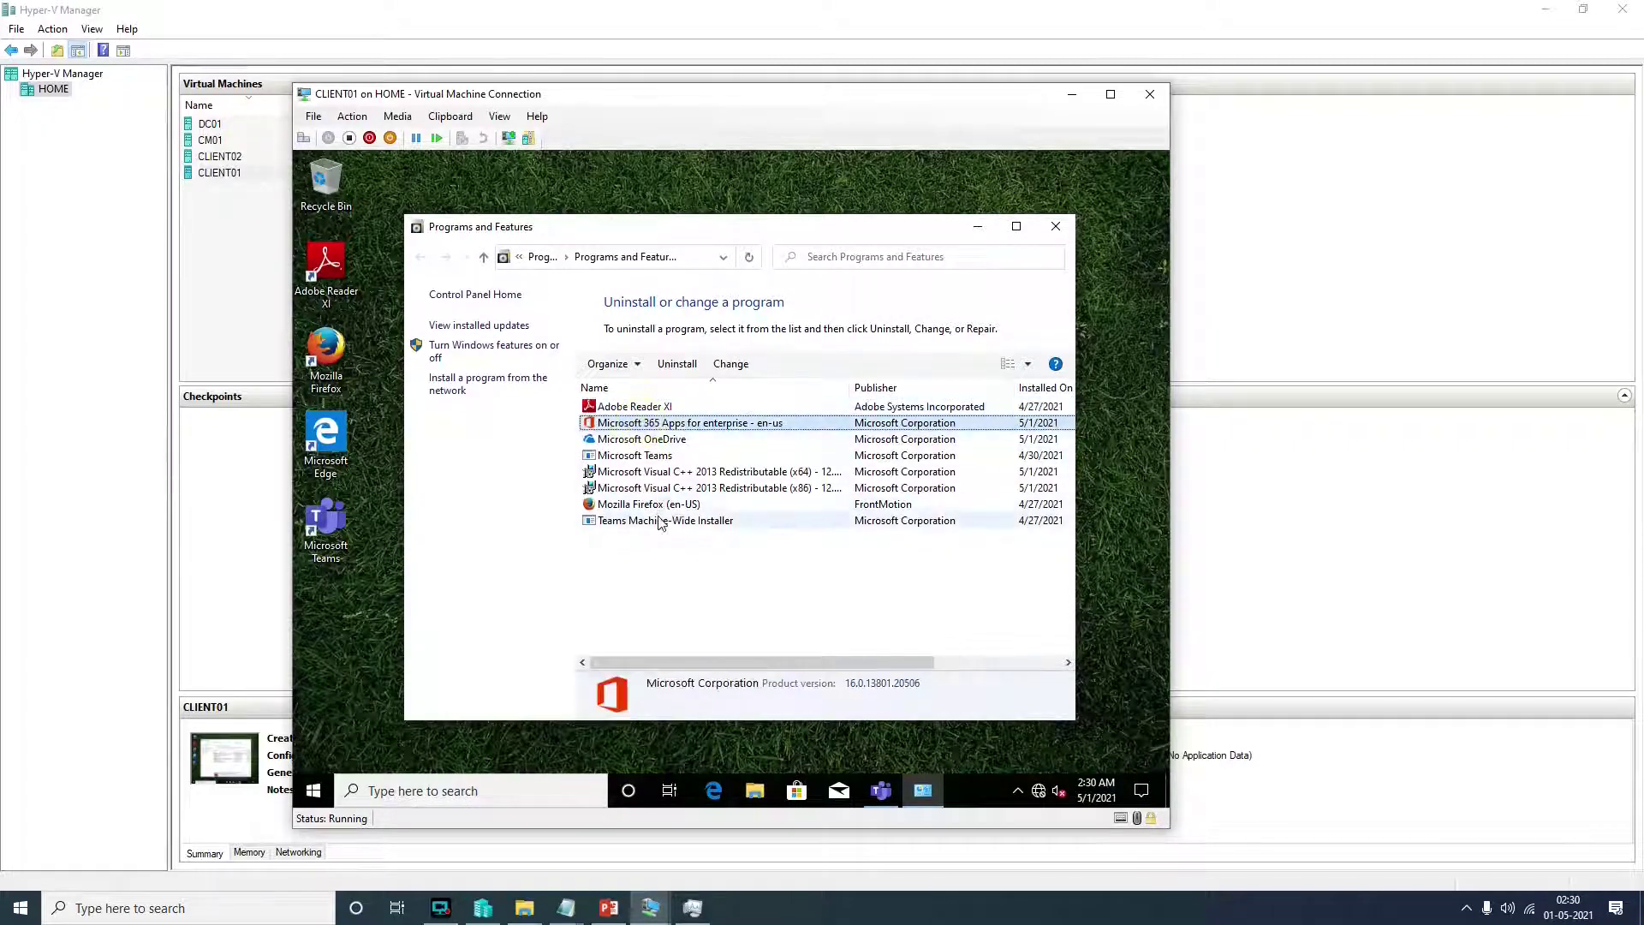
left_click(661, 523)
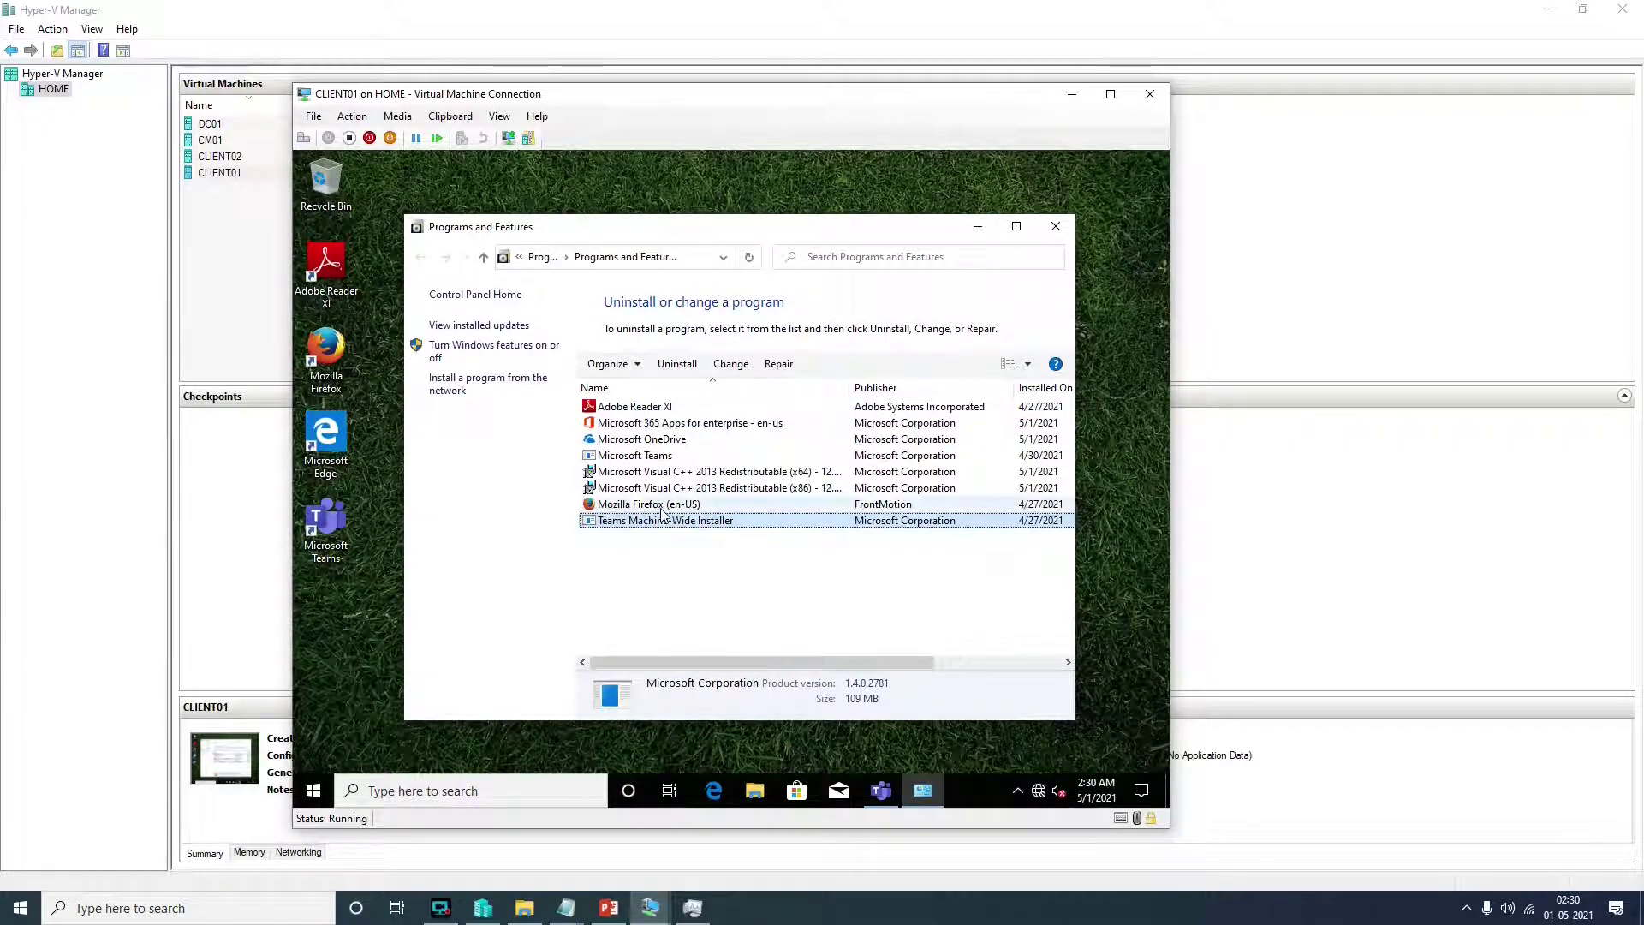
left_click(660, 505)
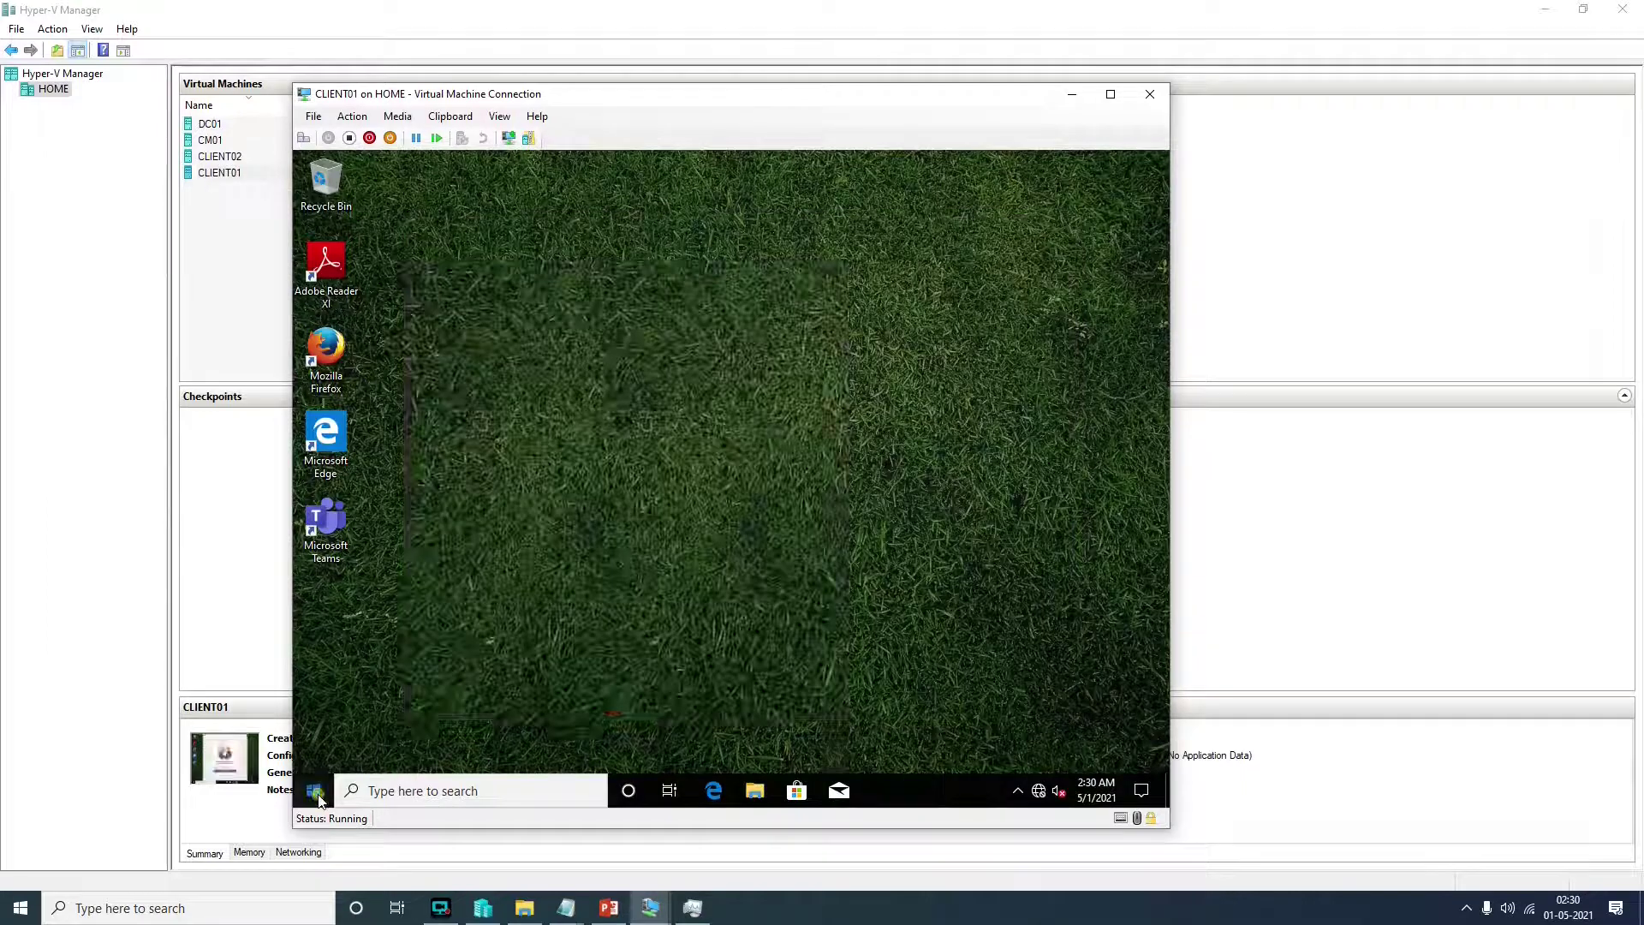
- Open the Start menu on the upgraded CLIENT01 to inspect its tile layout
left_click(314, 790)
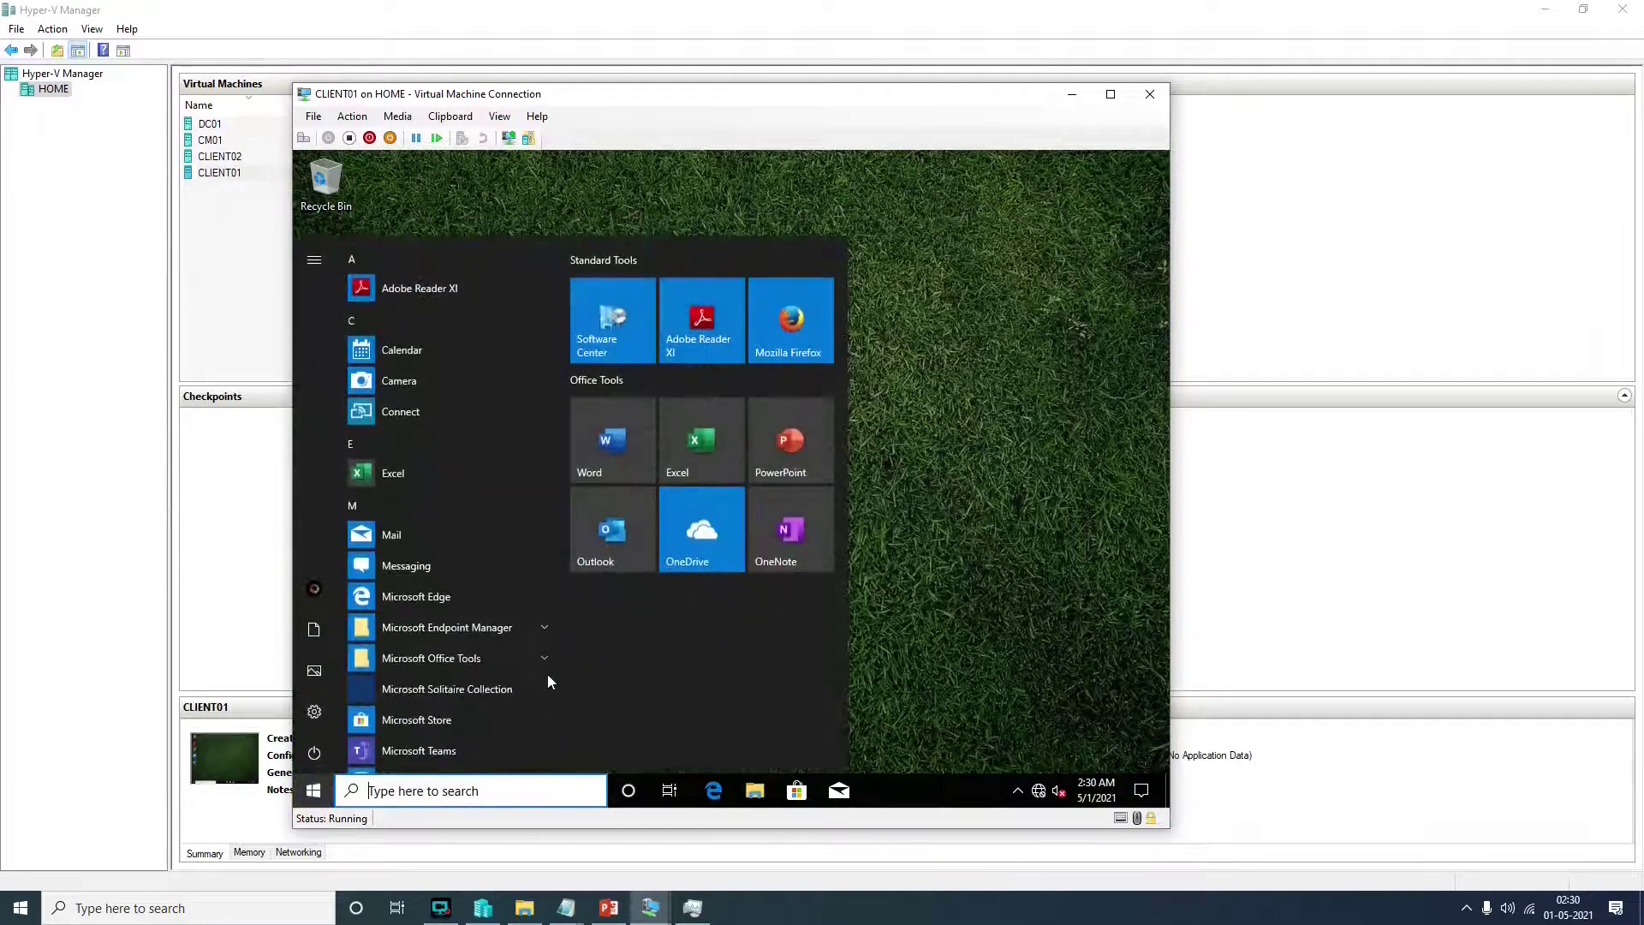